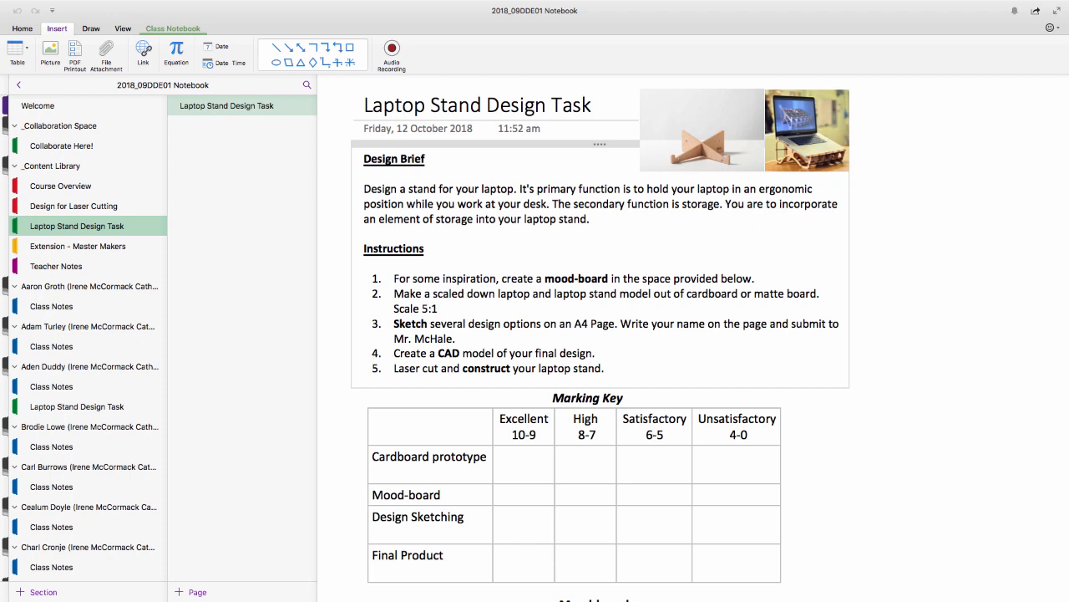
- Open SketchUp with the Woodworking - Millimeters template and make its window full screen
{"action": "key", "text": "super+space"}
{"action": "type", "text": "sket"}
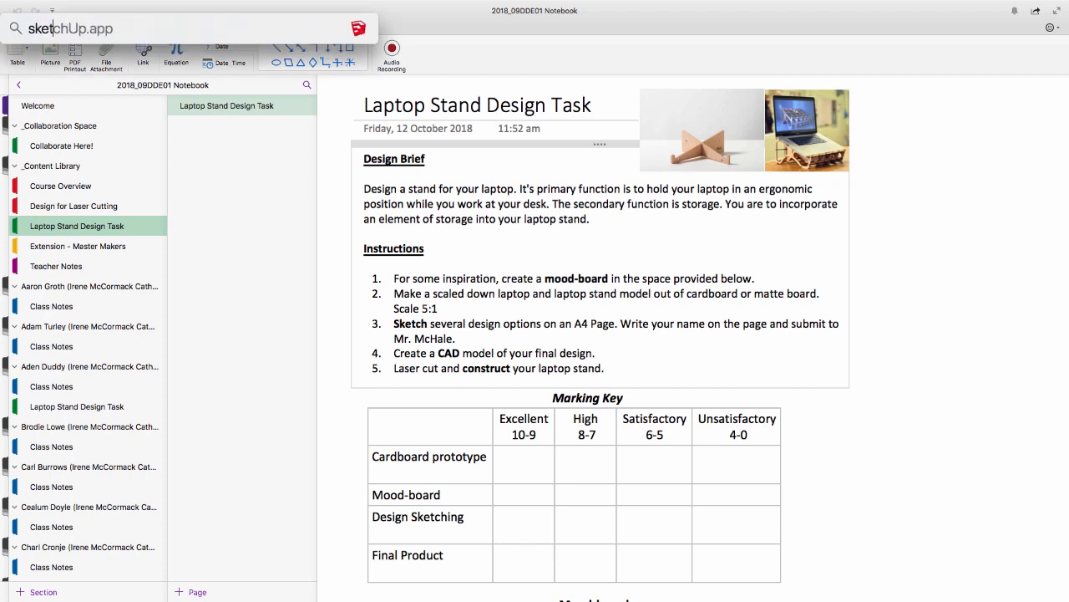
{"action": "key", "text": "Return"}
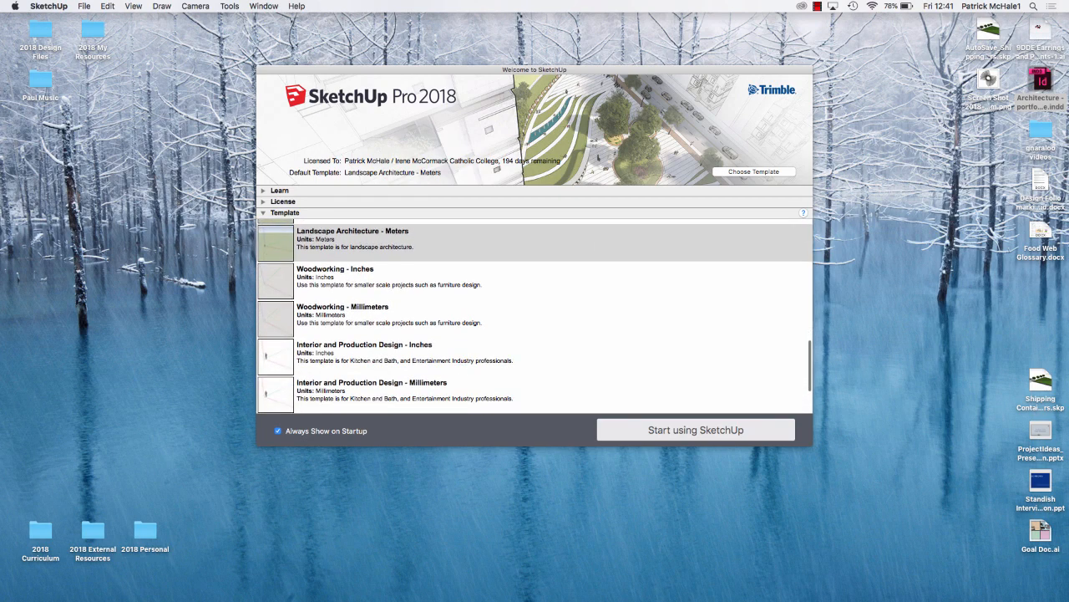
{"action": "left_click", "coordinate": [435, 317]}
{"action": "left_click", "coordinate": [696, 429]}
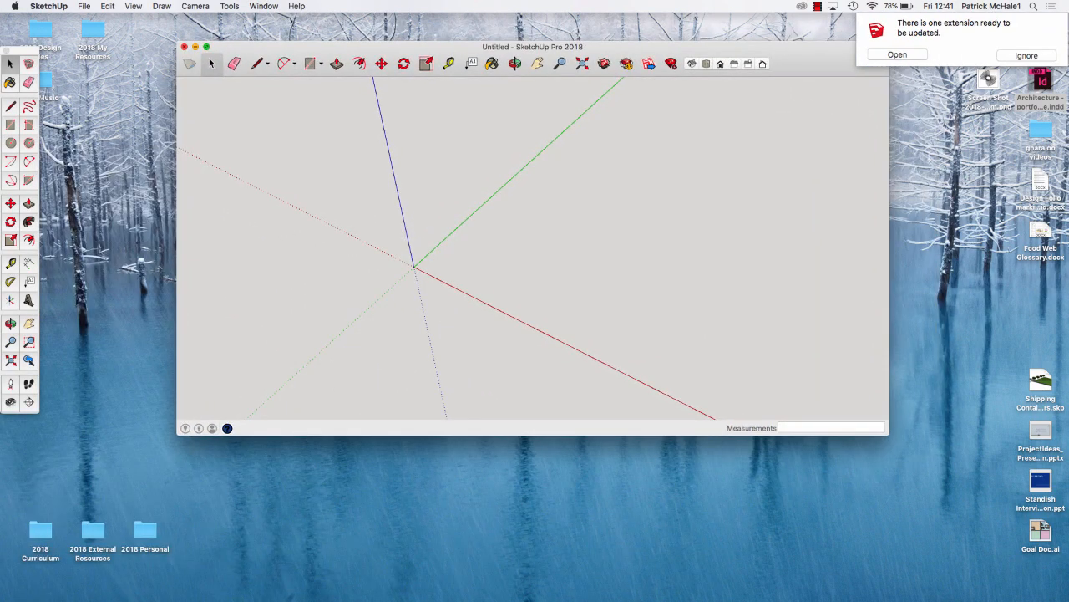
{"action": "left_click", "coordinate": [206, 47]}
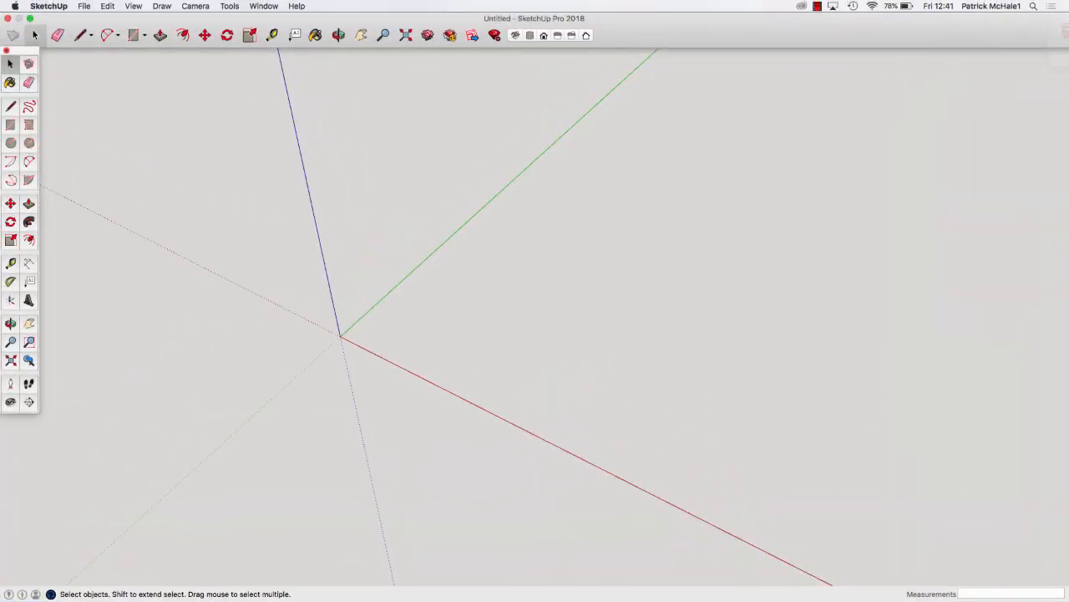
- Customize the toolbar by adding the Standard Views set to it
{"action": "left_click", "coordinate": [133, 6]}
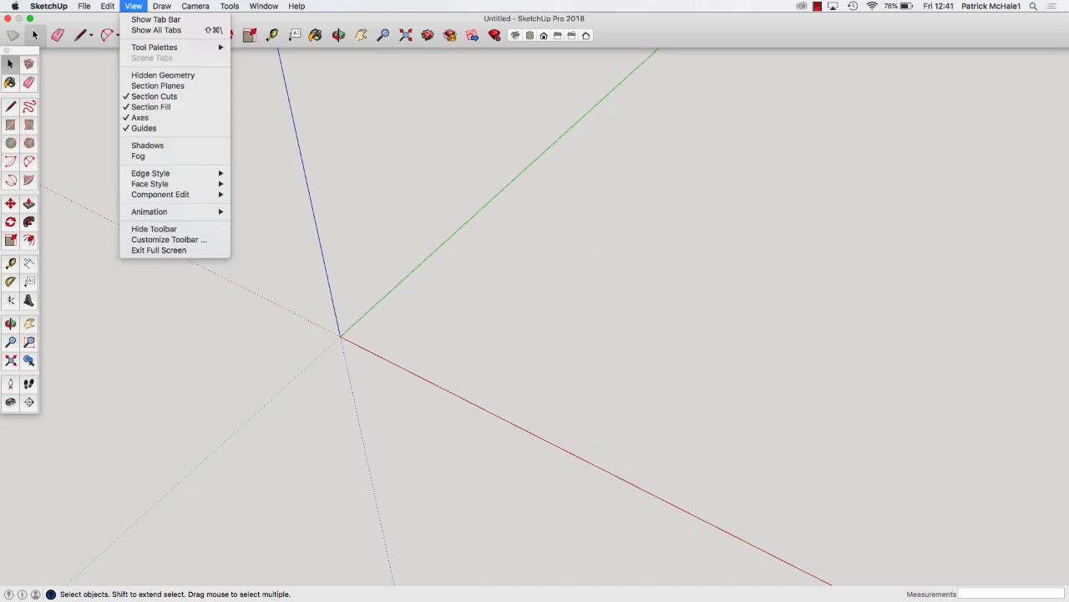
{"action": "mouse_move", "coordinate": [107, 6]}
{"action": "mouse_move", "coordinate": [167, 46]}
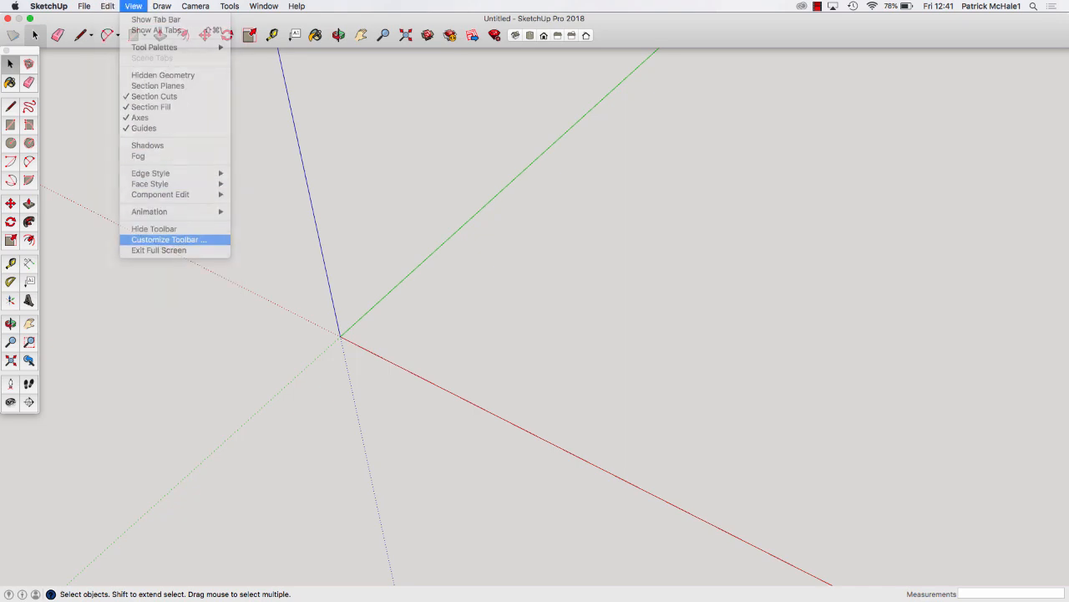
{"action": "left_click", "coordinate": [167, 239]}
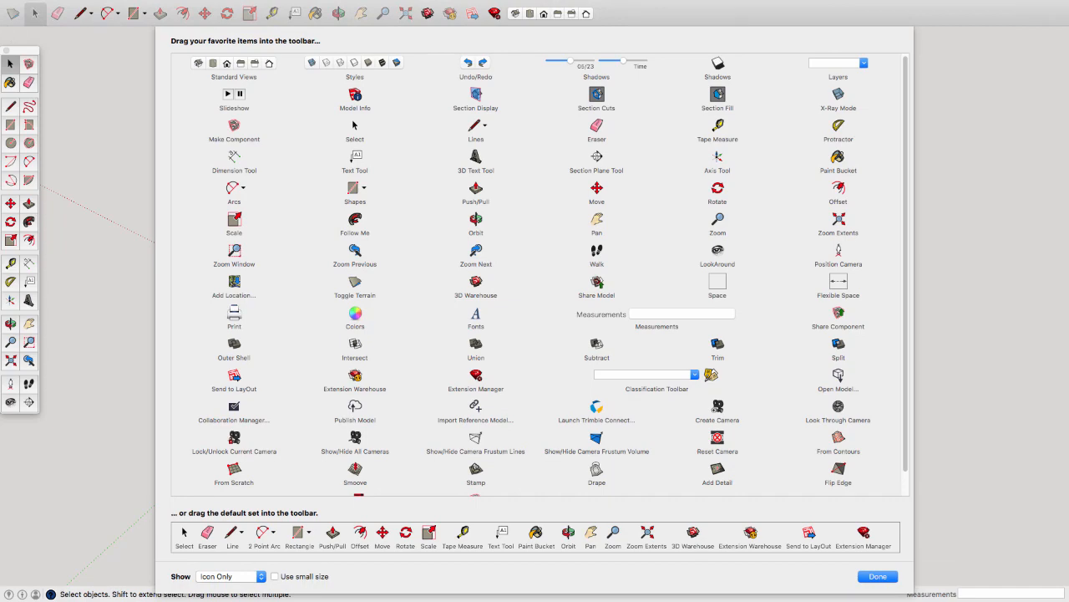
{"action": "left_click_drag", "start_coordinate": [234, 65], "coordinate": [553, 16]}
{"action": "key", "text": "Return"}
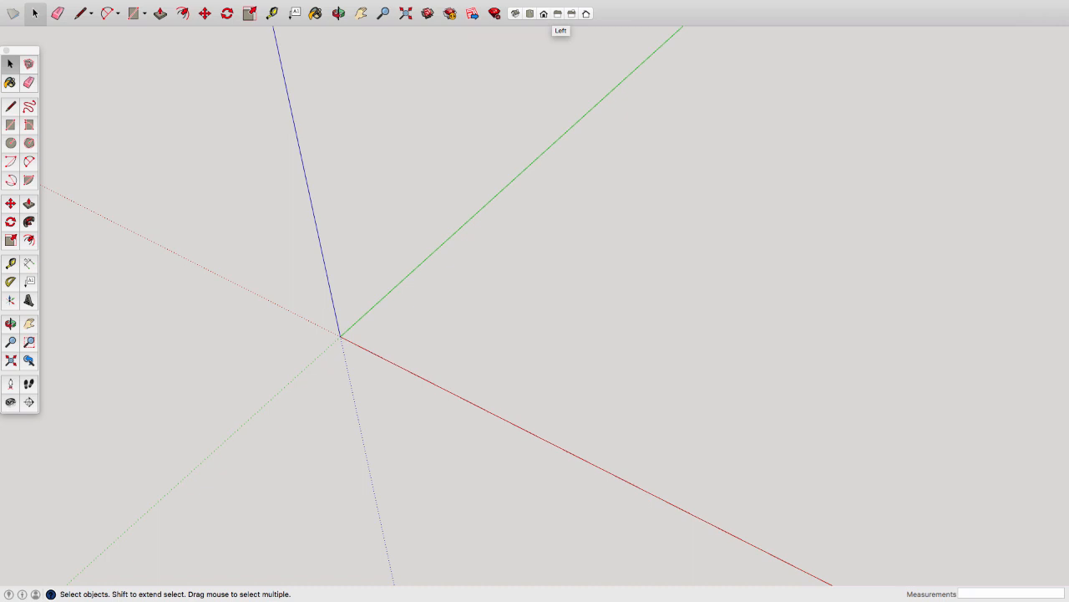
- Look at the empty workspace in the left, right, isometric and front standard views
{"action": "left_click", "coordinate": [558, 13]}
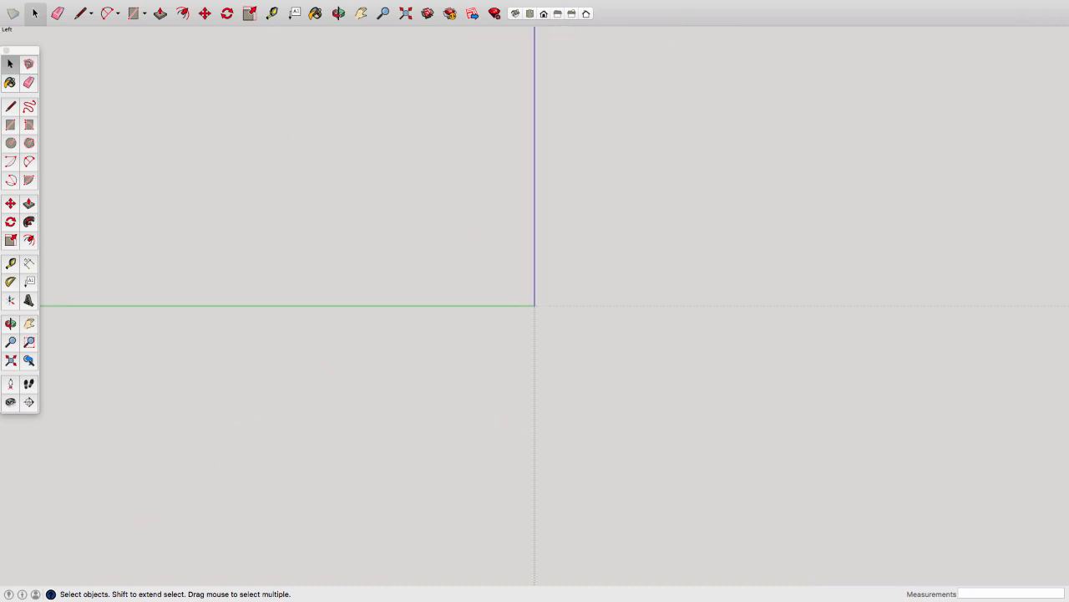
{"action": "left_click", "coordinate": [571, 13]}
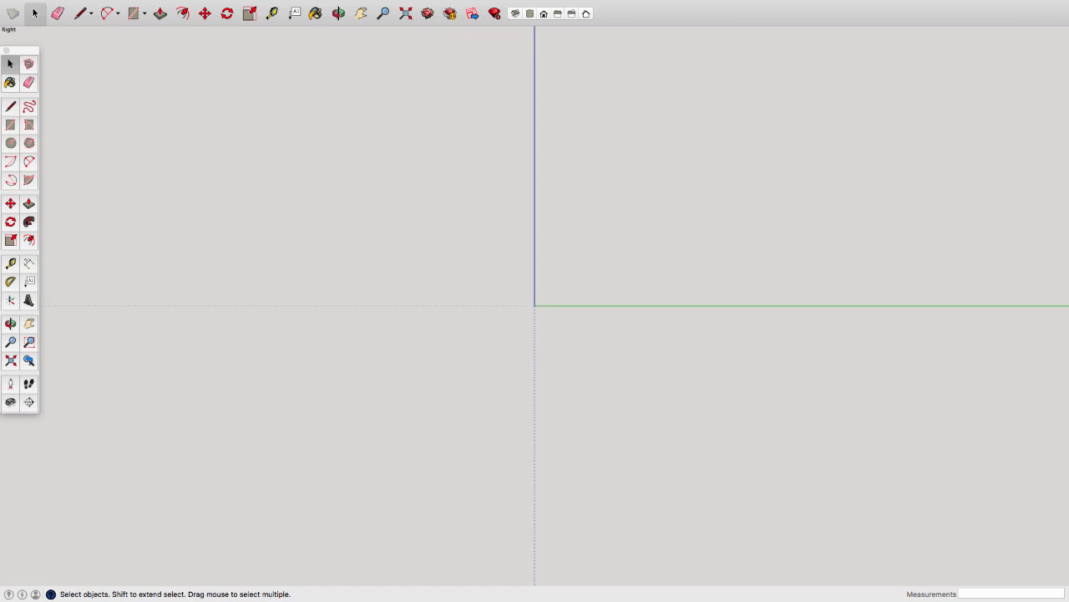
{"action": "key", "text": "super+7"}
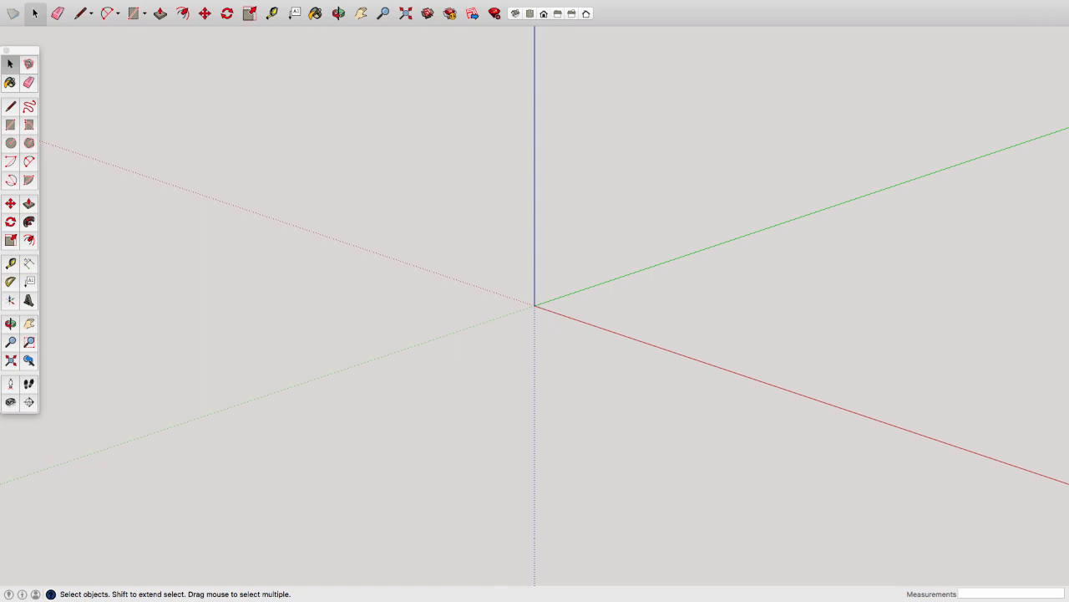
{"action": "left_click", "coordinate": [557, 14]}
{"action": "left_click", "coordinate": [572, 13]}
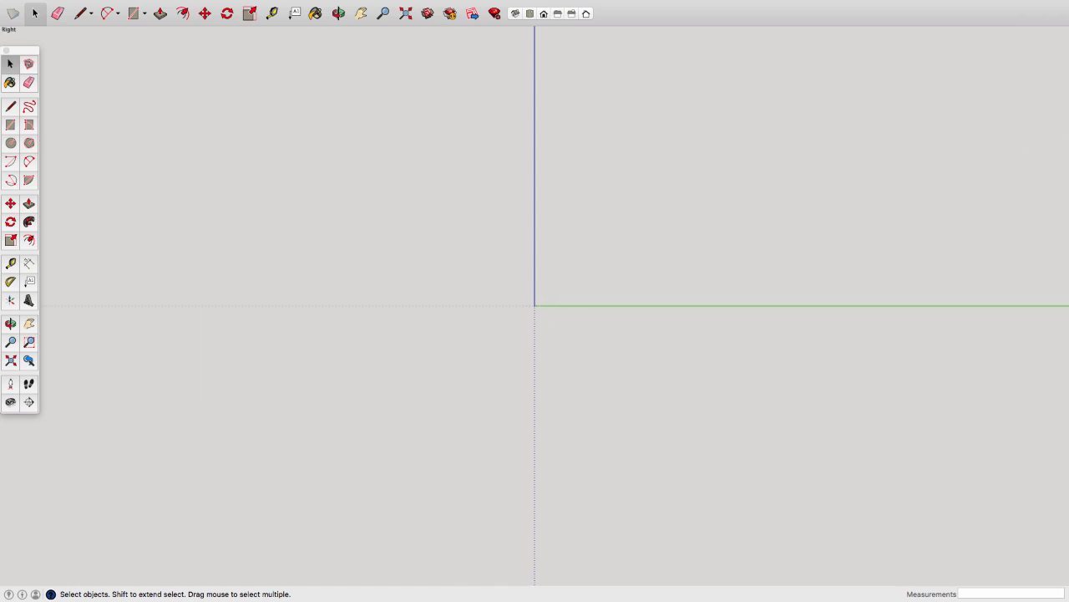
{"action": "left_click", "coordinate": [544, 13]}
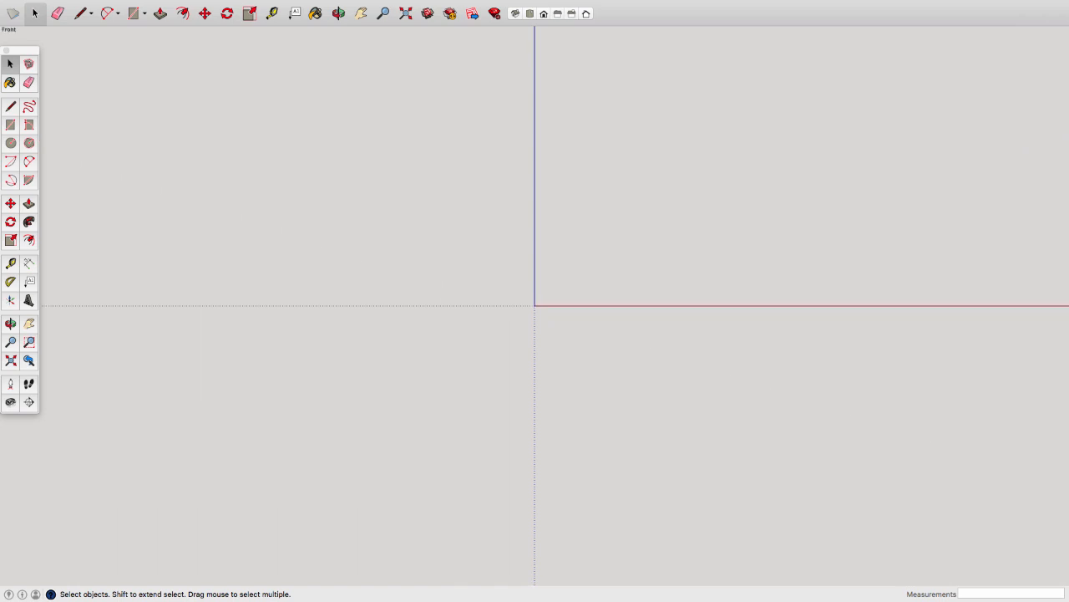
- Draw a 325 by 225 mm rectangle on the ground plane with one corner at the origin, using the isometric view
{"action": "scroll", "coordinate": [655, 142], "scroll_direction": "up", "scroll_amount": 6}
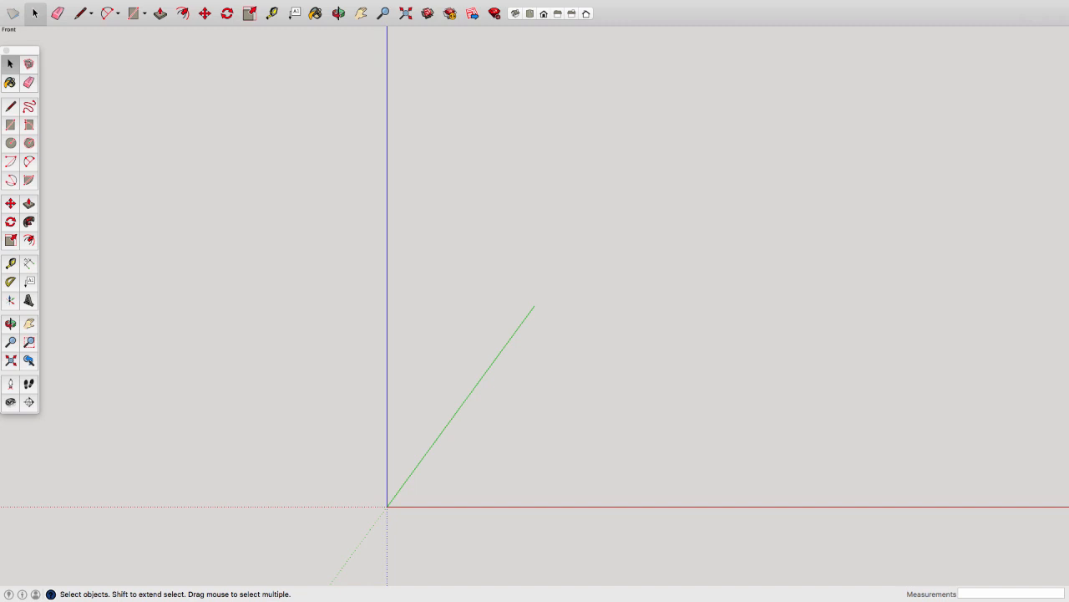
{"action": "key", "text": "r"}
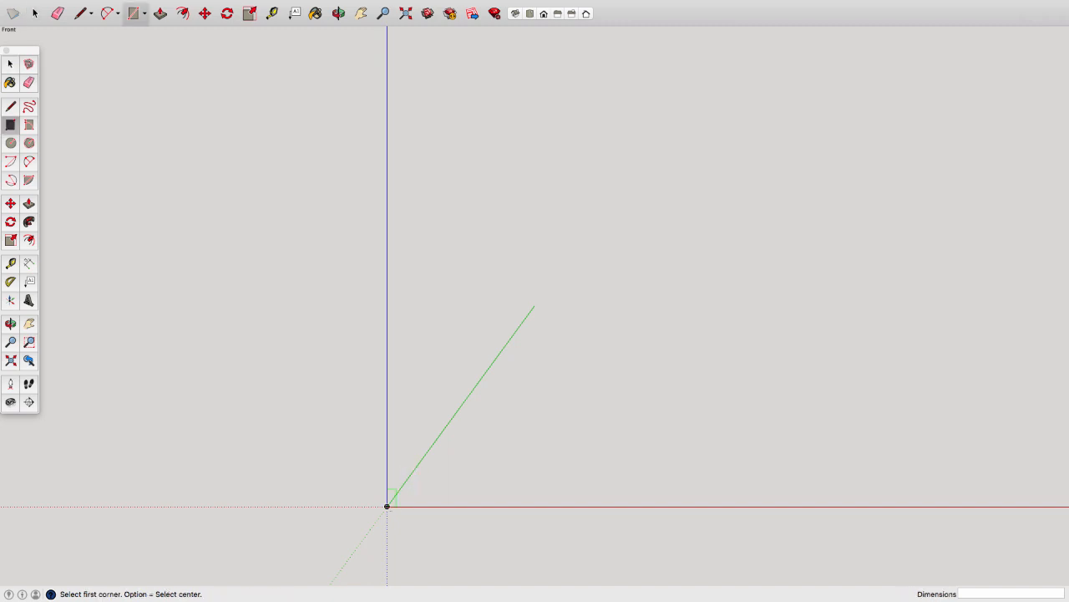
{"action": "left_click", "coordinate": [387, 506]}
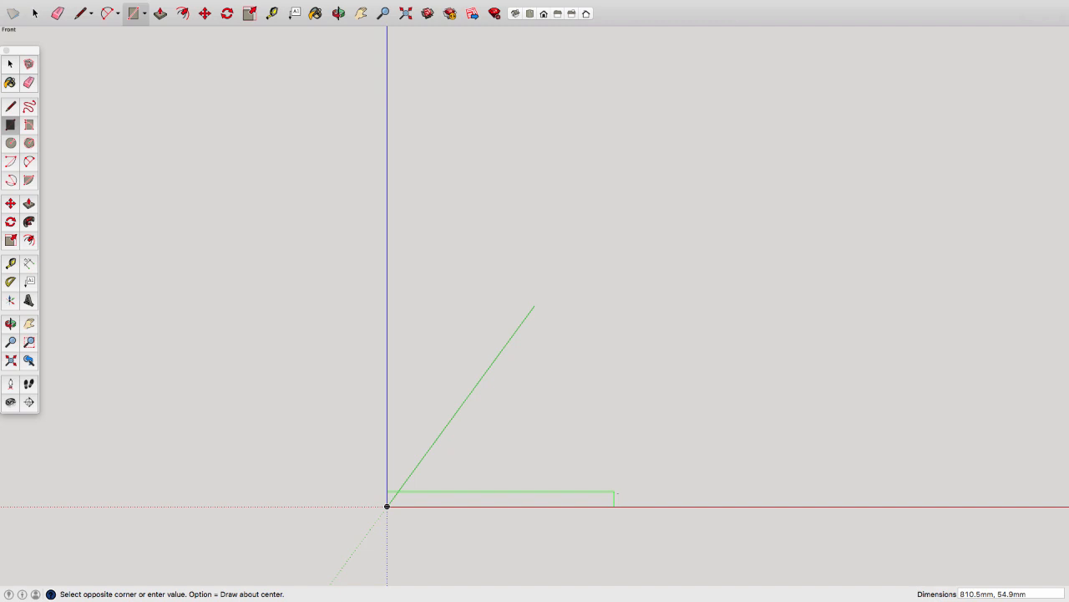
{"action": "type", "text": "2"}
{"action": "type", "text": "22"}
{"action": "left_click", "coordinate": [515, 13]}
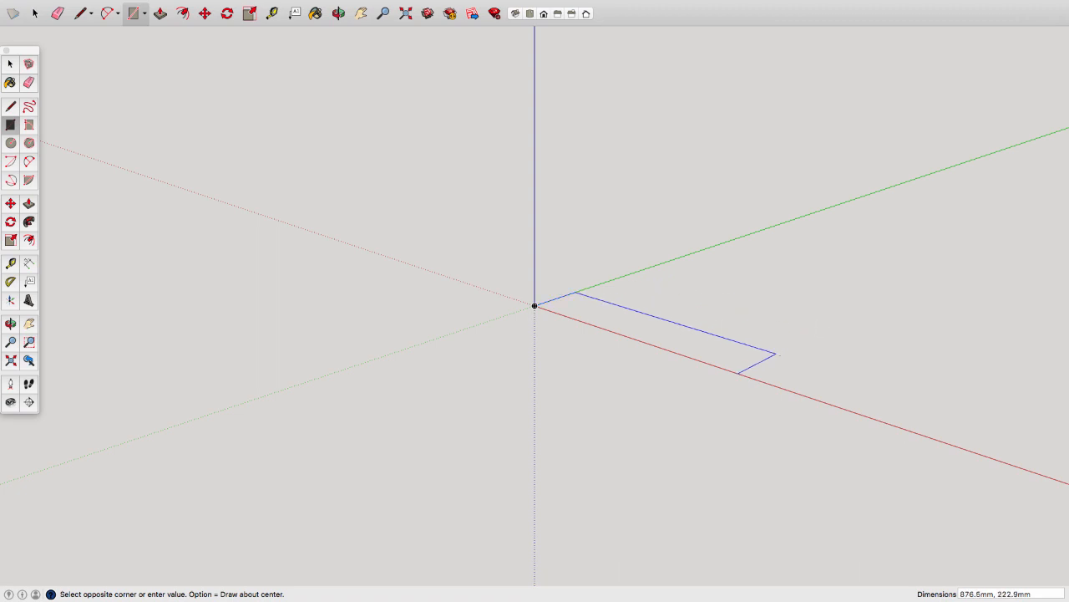
{"action": "type", "text": "325,225"}
{"action": "key", "text": "Return"}
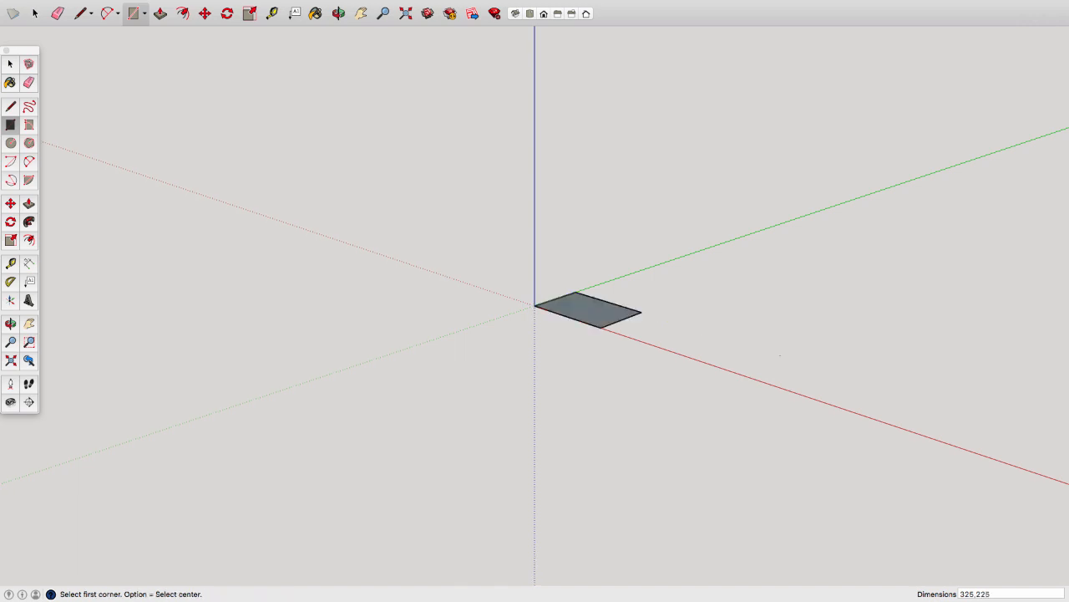
- Push/Pull the rectangle's face upward by 10 mm to form a flat laptop base
{"action": "scroll", "coordinate": [568, 317], "scroll_direction": "up", "scroll_amount": 2}
{"action": "scroll", "coordinate": [568, 319], "scroll_direction": "up", "scroll_amount": 2}
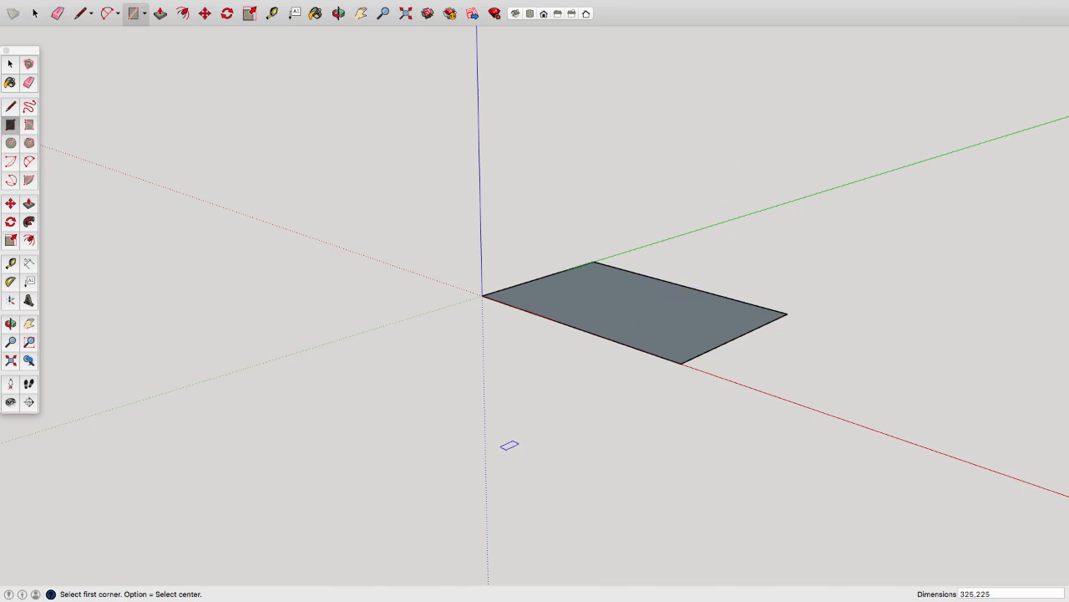
{"action": "key", "text": "p"}
{"action": "left_click_drag", "start_coordinate": [681, 345], "coordinate": [684, 304]}
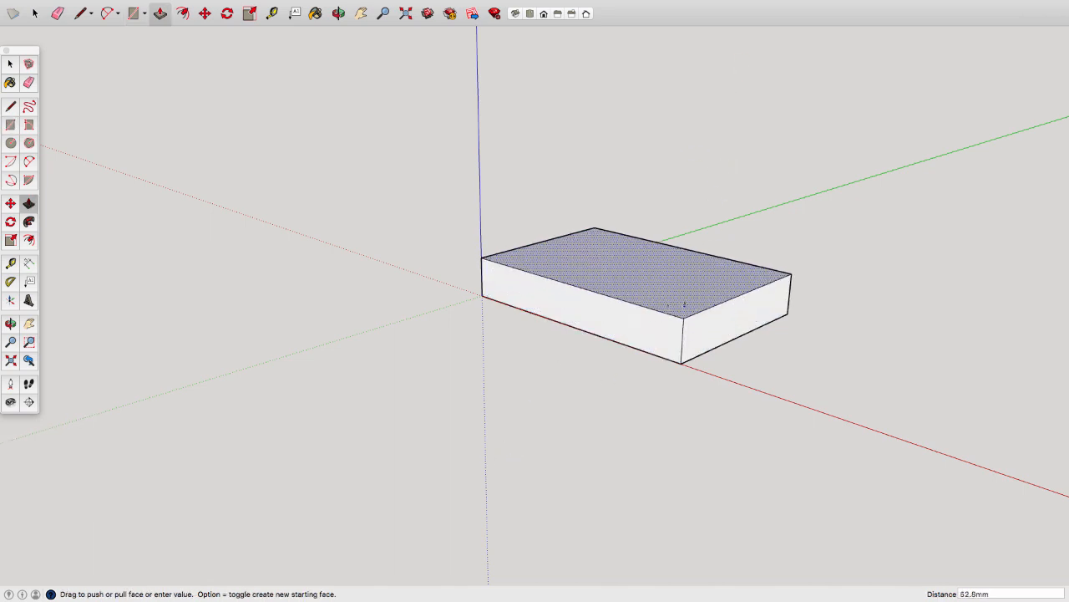
{"action": "type", "text": "10"}
{"action": "key", "text": "Return"}
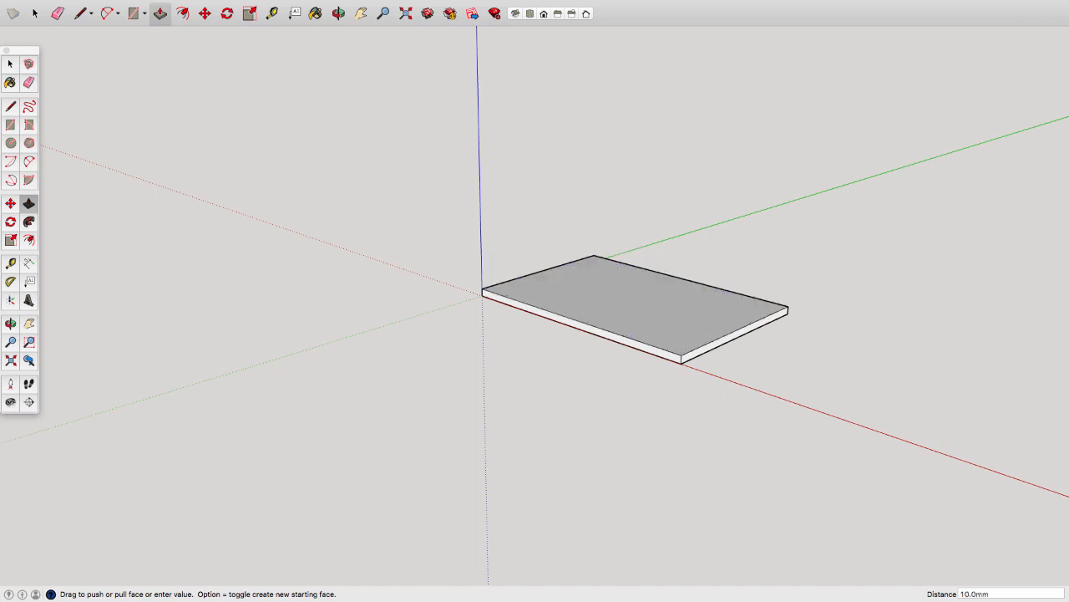
- Move the entire slab up 50 mm along the blue axis in the front view
{"action": "left_click", "coordinate": [544, 13]}
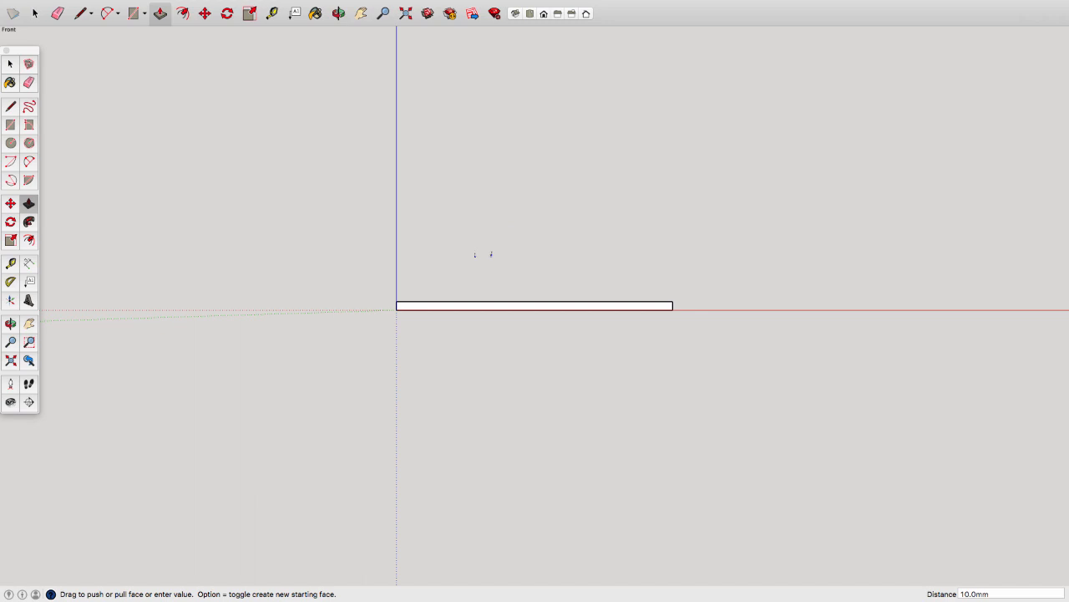
{"action": "key", "text": "space"}
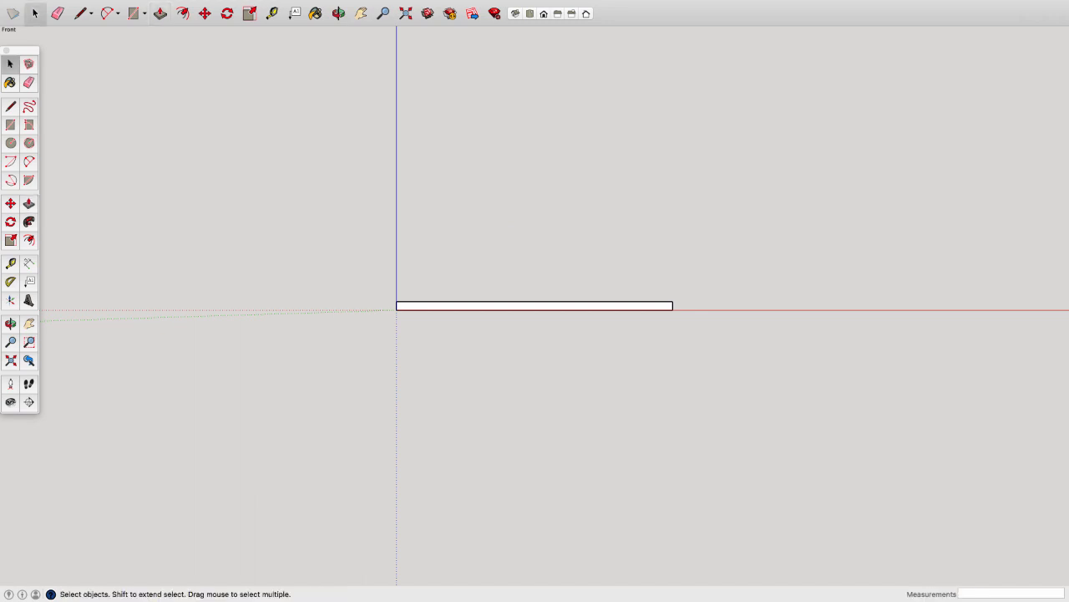
{"action": "left_click_drag", "start_coordinate": [361, 257], "coordinate": [729, 370]}
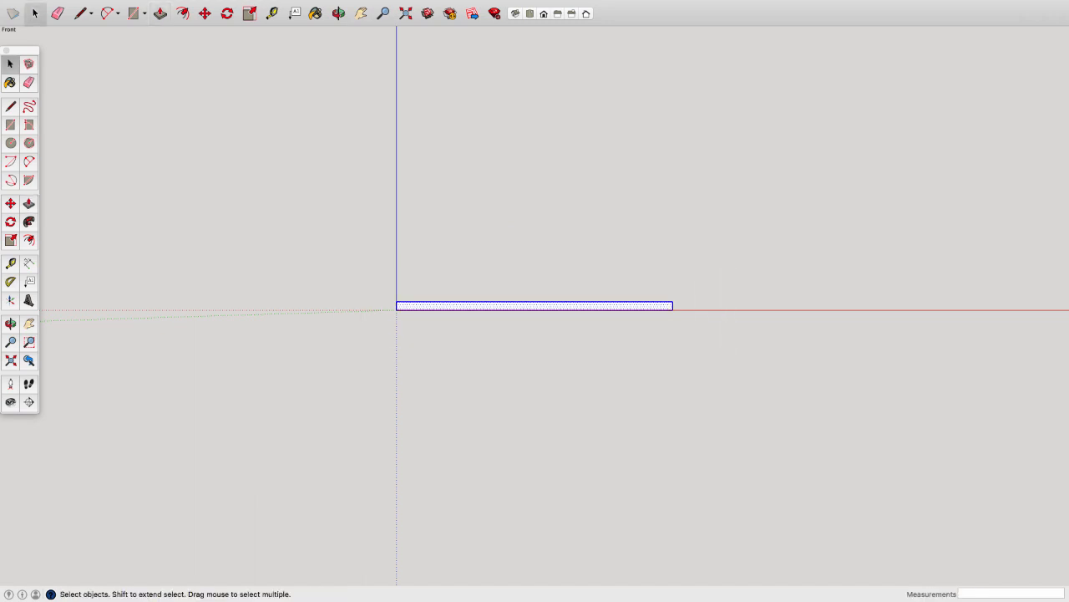
{"action": "key", "text": "m"}
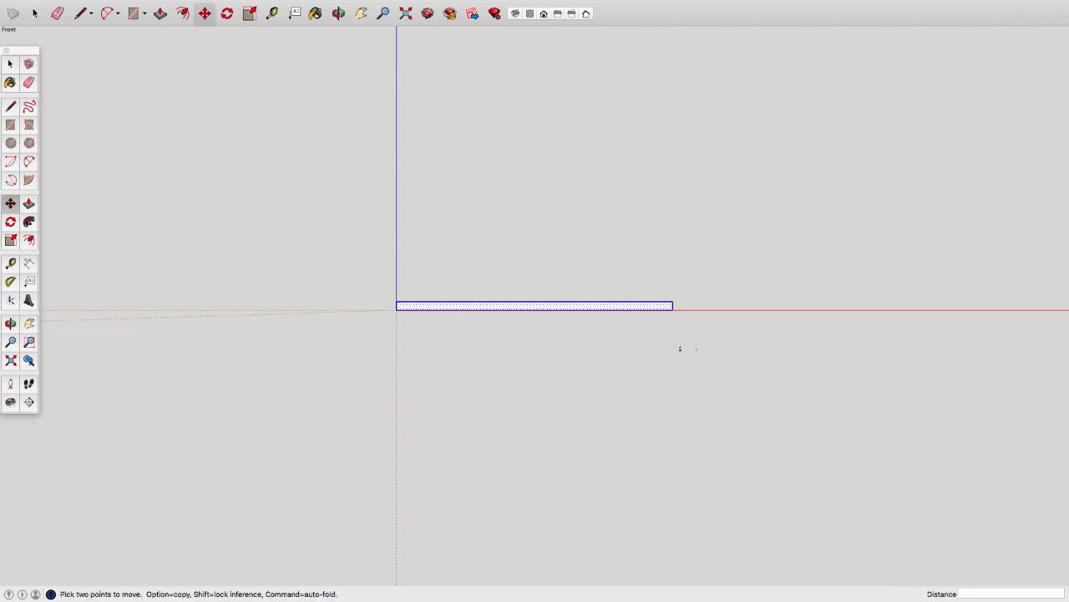
{"action": "left_click", "coordinate": [672, 309]}
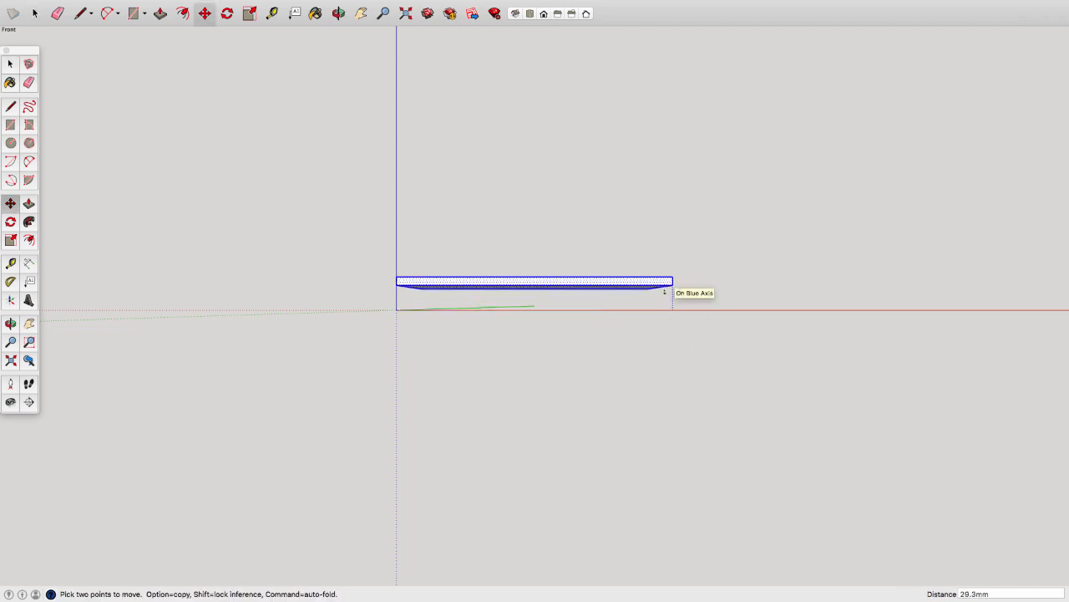
{"action": "type", "text": "50"}
{"action": "key", "text": "Return"}
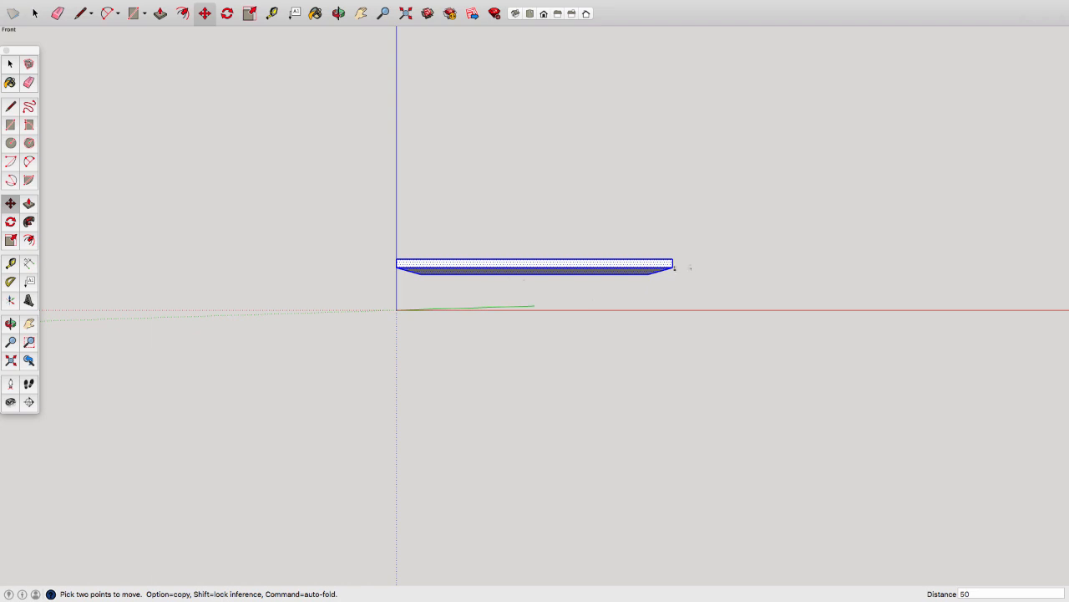
- Switch the camera from perspective to parallel projection
{"action": "mouse_move", "coordinate": [196, 3]}
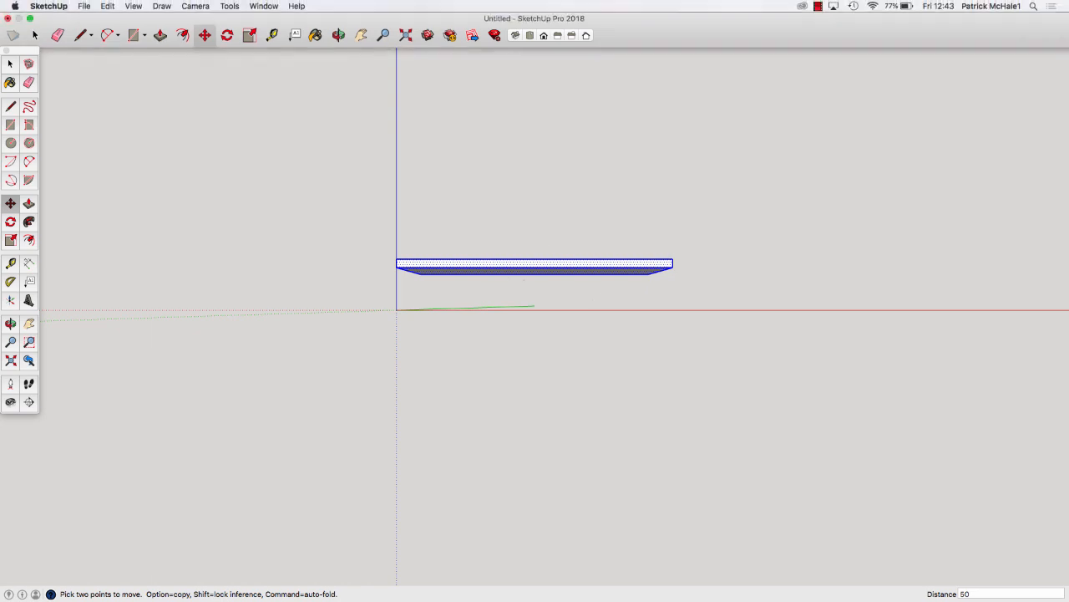
{"action": "left_click", "coordinate": [196, 5]}
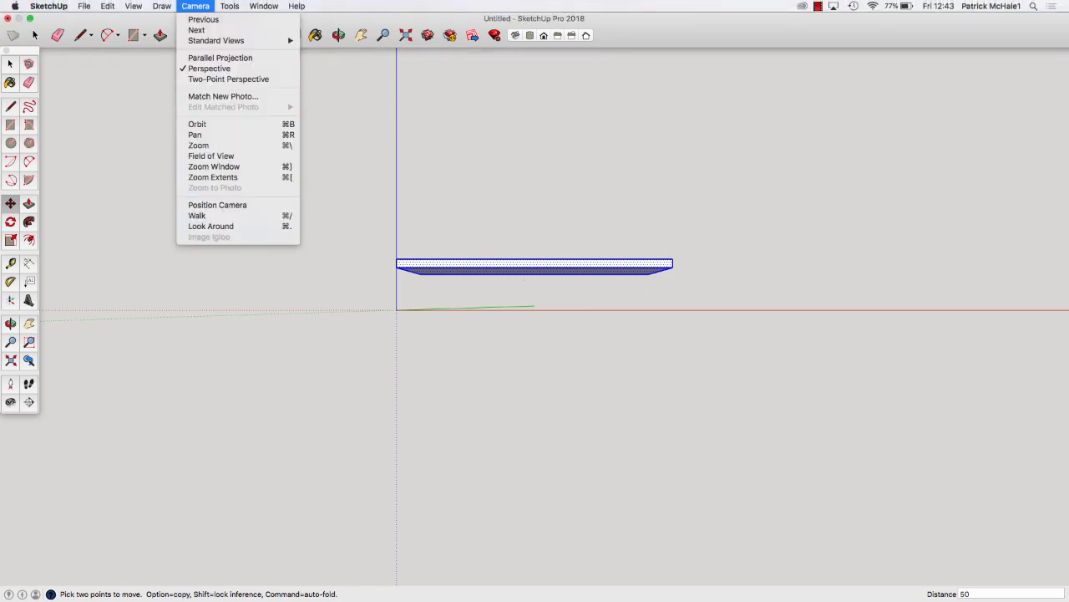
{"action": "left_click", "coordinate": [219, 56]}
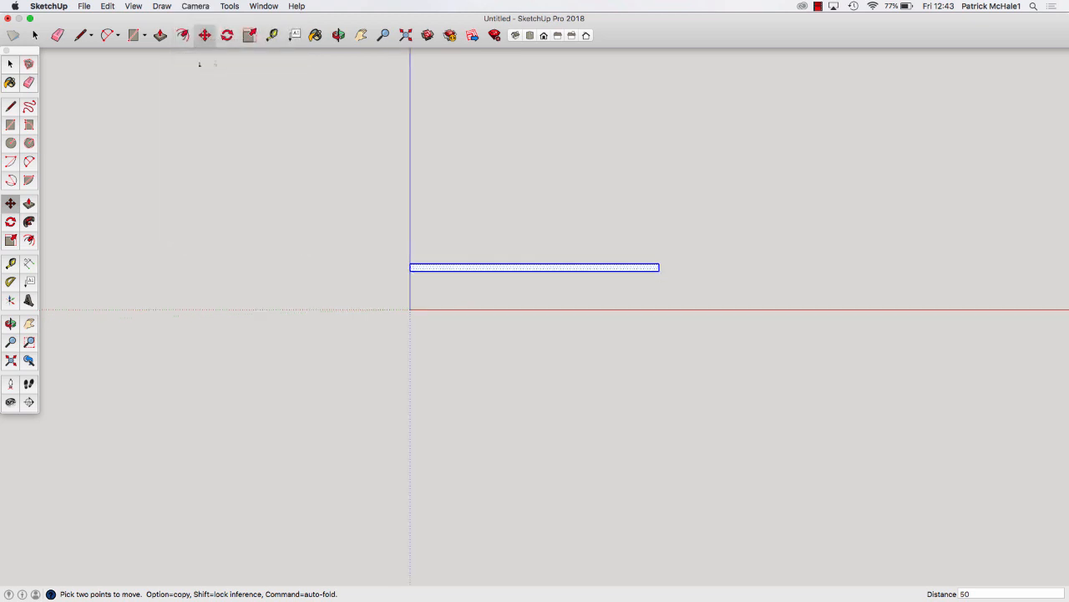
- Rotate the selected slab 12 degrees about its lower corner farthest from the blue axis, raising the end near that axis
{"action": "scroll", "coordinate": [560, 230], "scroll_direction": "up", "scroll_amount": 3}
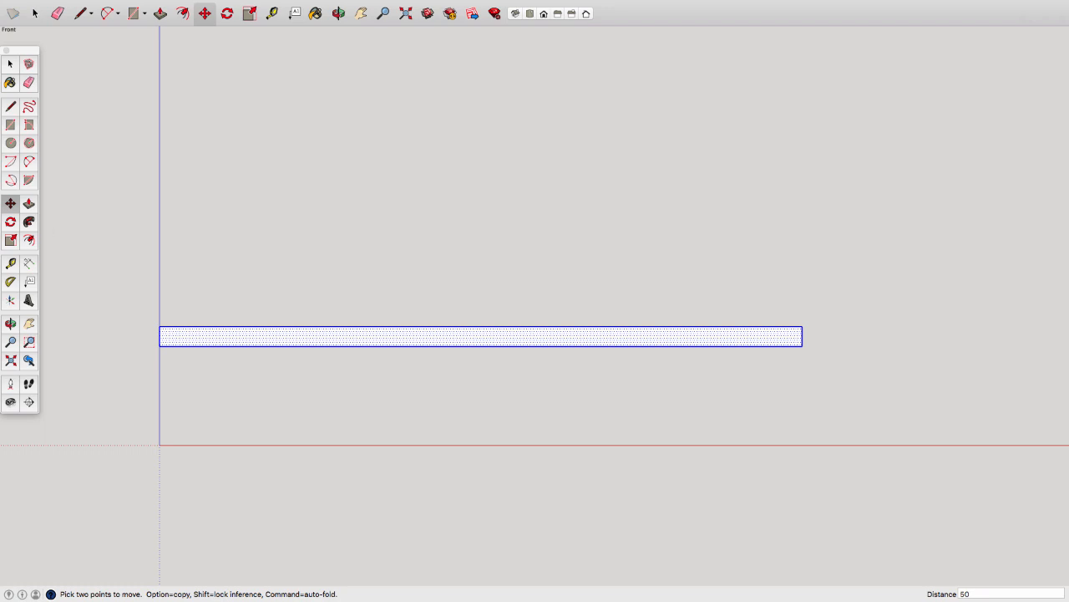
{"action": "key", "text": "q"}
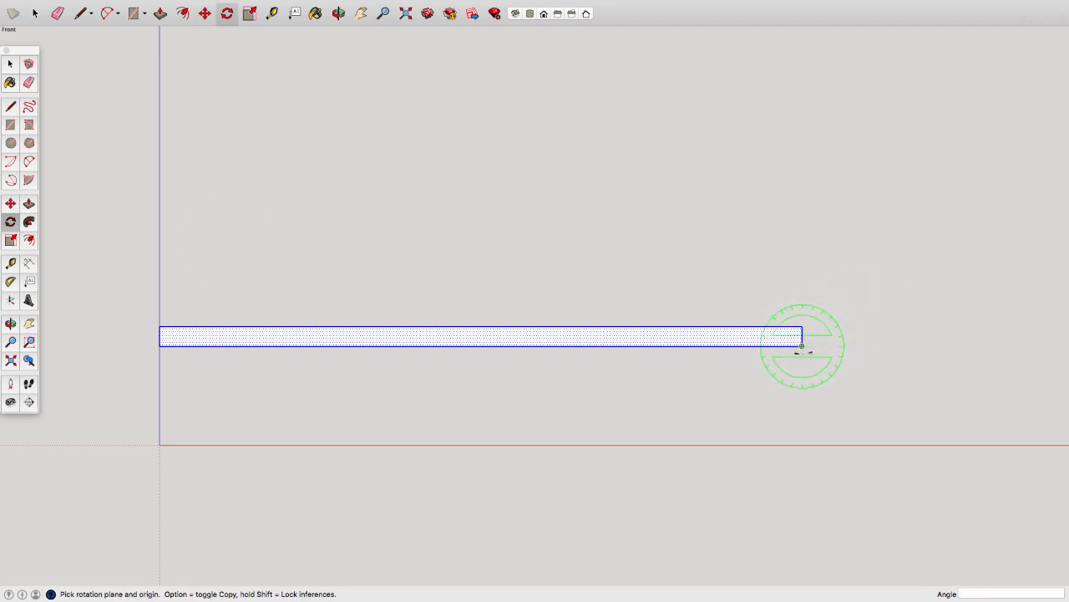
{"action": "left_click", "coordinate": [802, 345]}
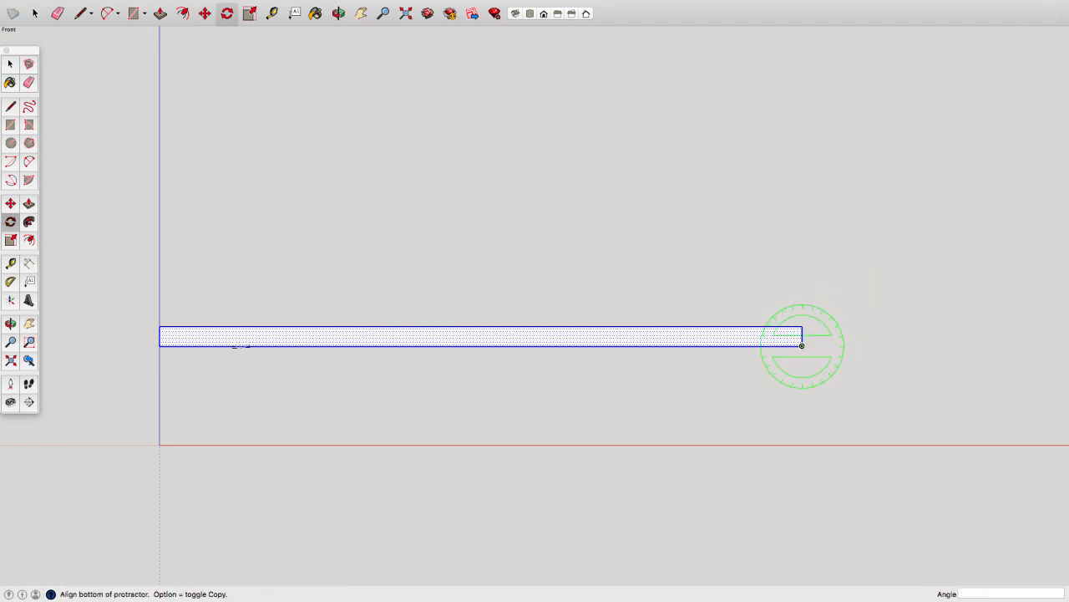
{"action": "left_click", "coordinate": [158, 346]}
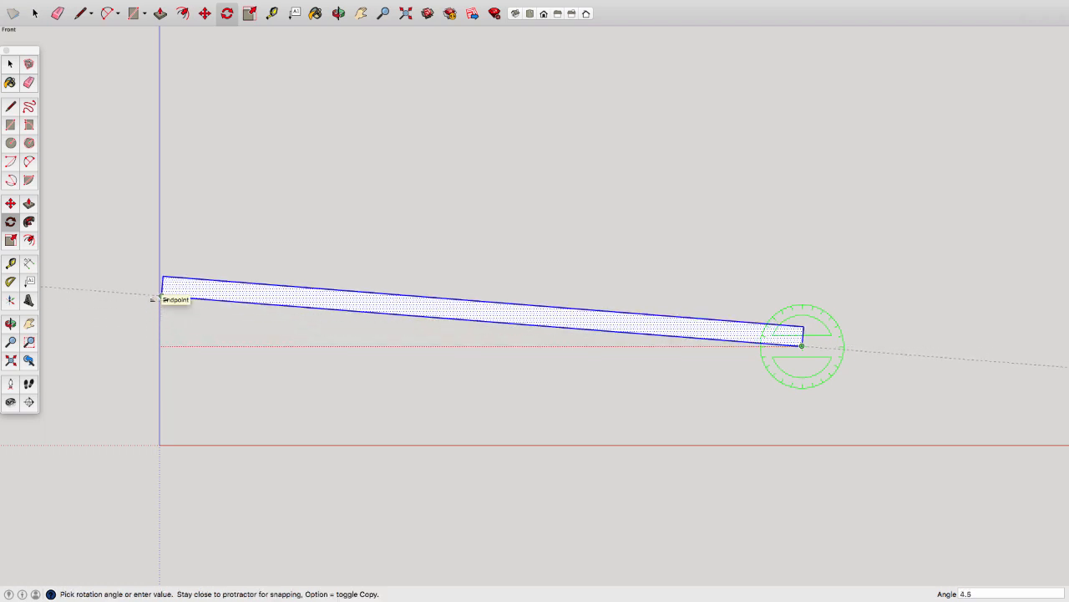
{"action": "type", "text": "12"}
{"action": "key", "text": "Return"}
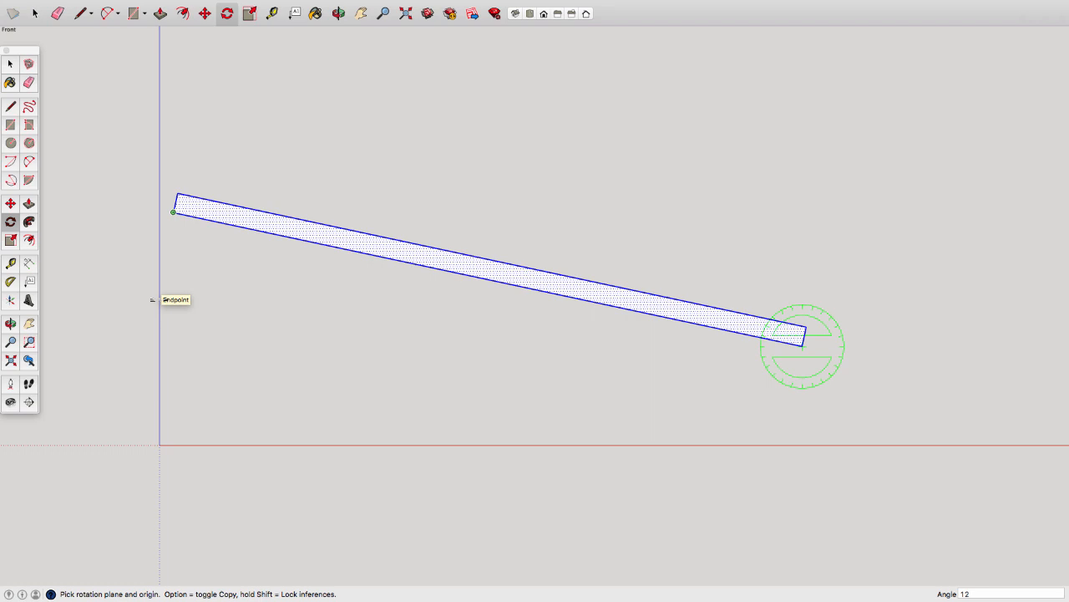
- Select the whole tilted slab and make it a group
{"action": "key", "text": "space"}
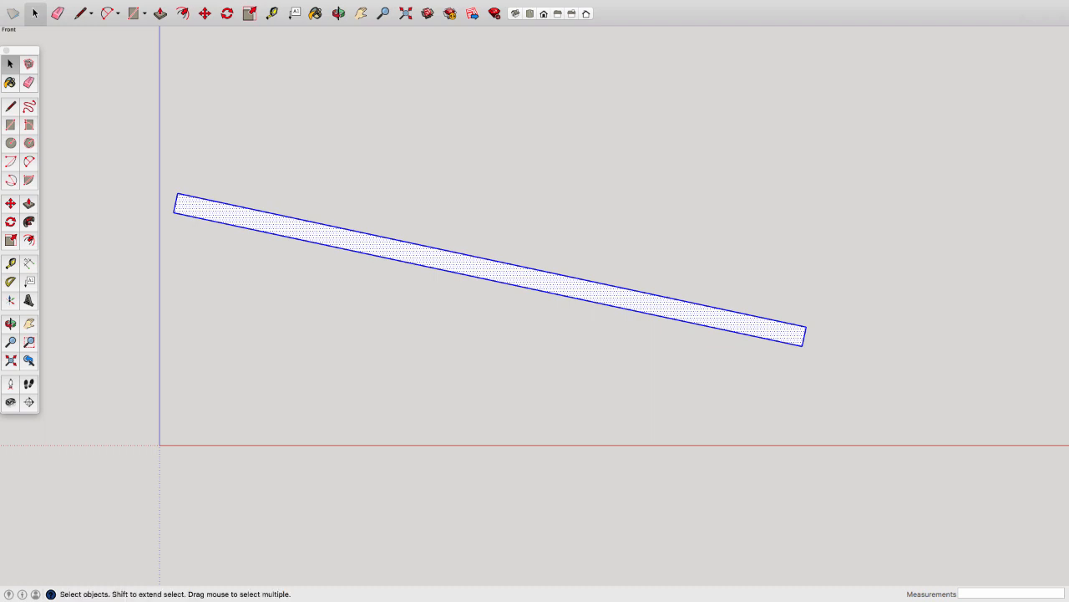
{"action": "left_click_drag", "start_coordinate": [149, 144], "coordinate": [967, 389]}
{"action": "right_click", "coordinate": [719, 327]}
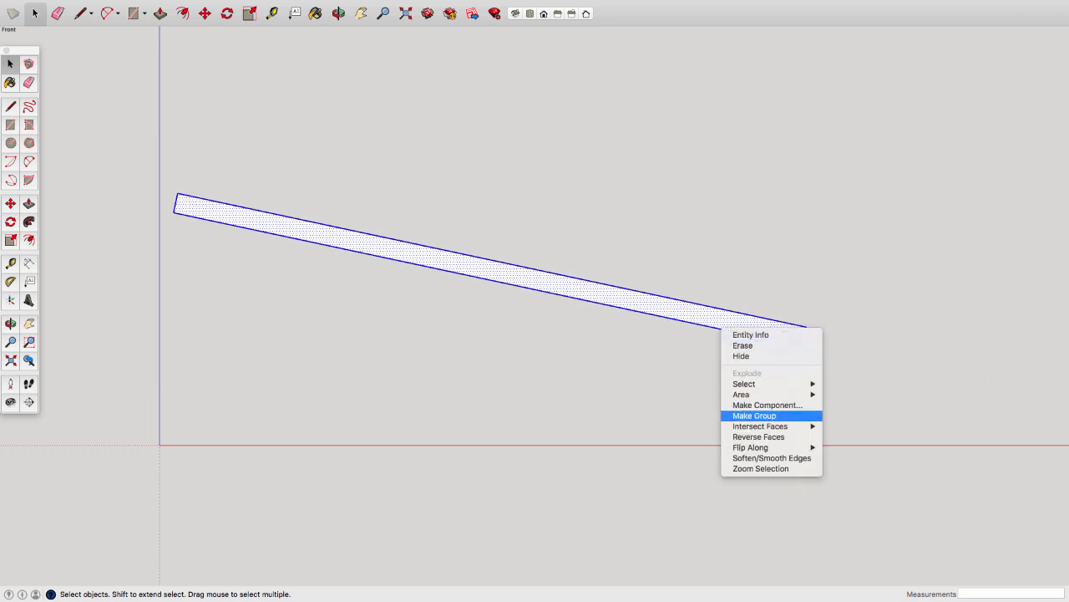
{"action": "left_click", "coordinate": [739, 415]}
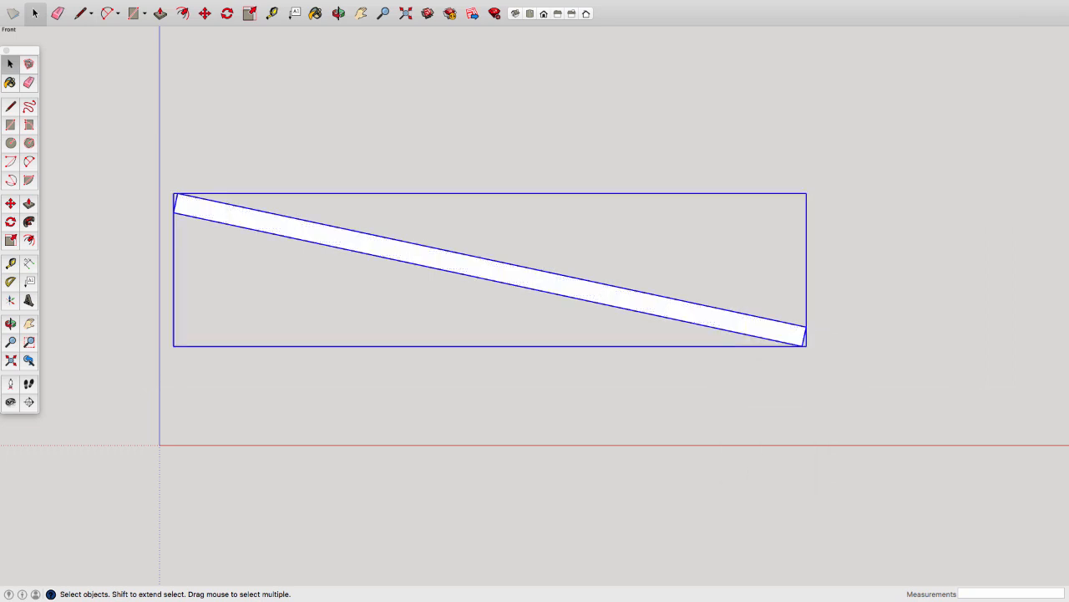
- Draw a closed side profile from the slab's underside down to the red axis, with a base about 370 mm long extending past the blue axis
{"action": "key", "text": "l"}
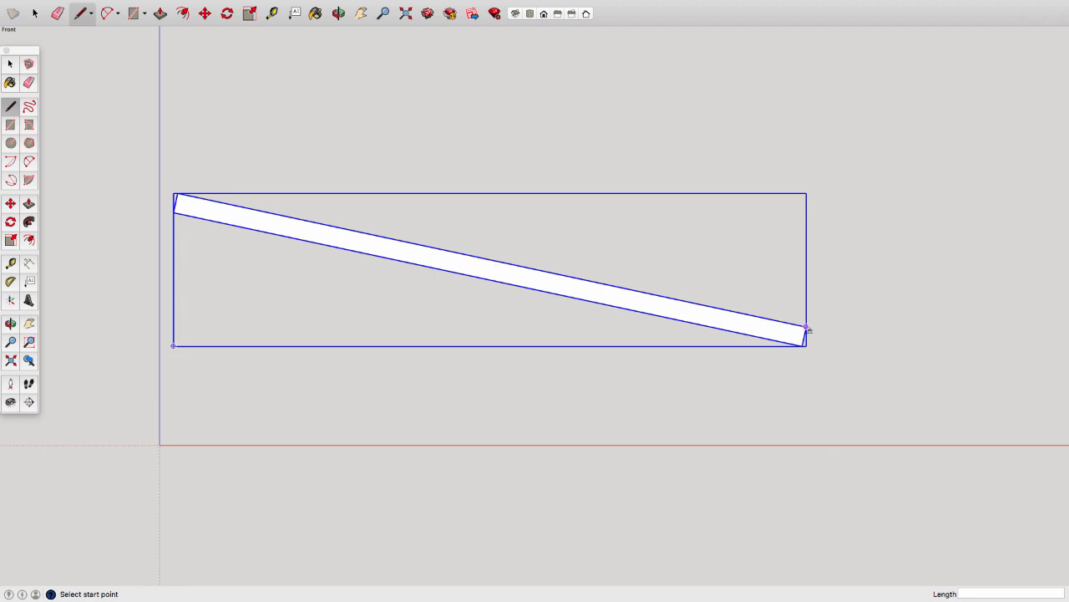
{"action": "left_click", "coordinate": [803, 345]}
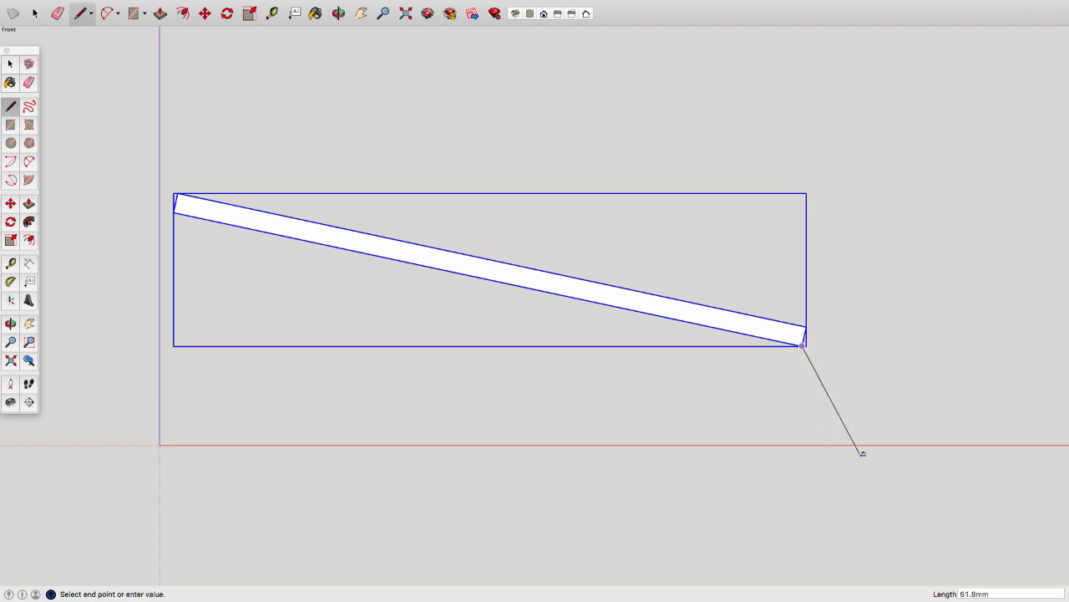
{"action": "left_click", "coordinate": [802, 444]}
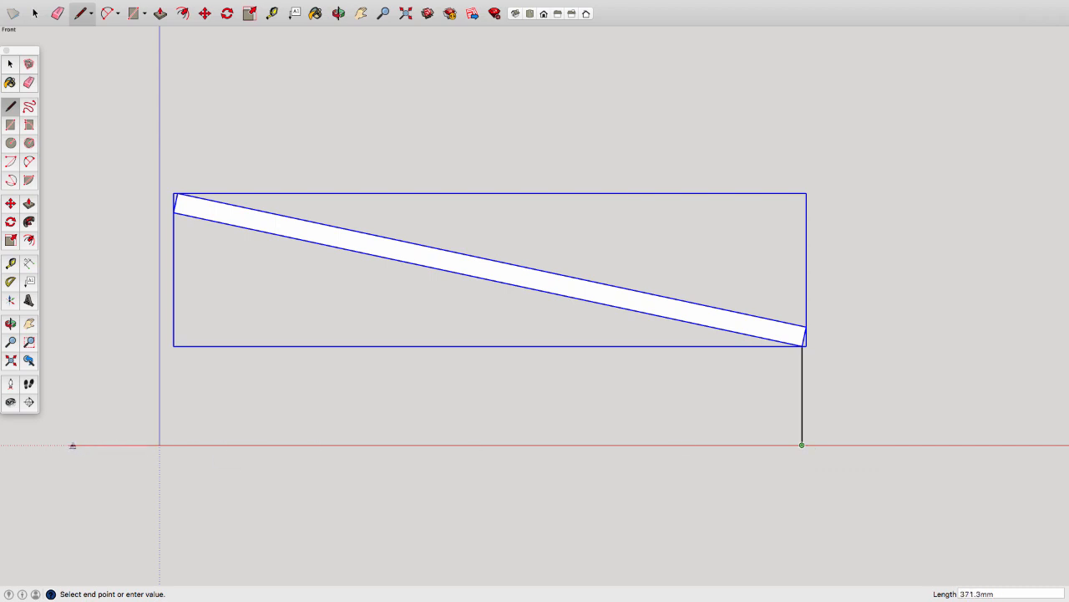
{"action": "left_click", "coordinate": [68, 444]}
{"action": "left_click", "coordinate": [174, 212]}
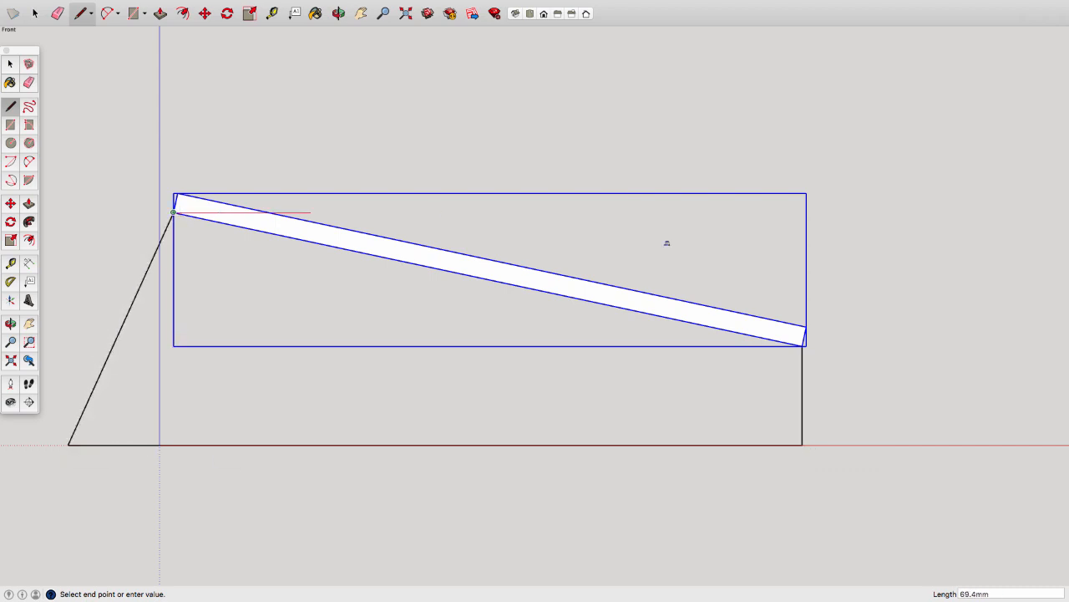
{"action": "left_click", "coordinate": [803, 344]}
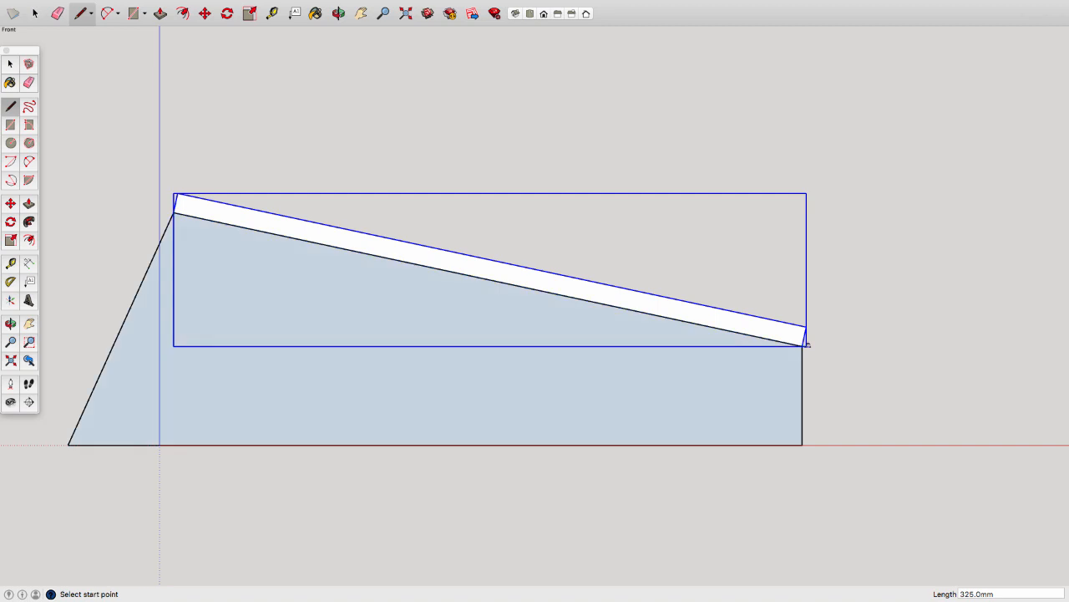
{"action": "scroll", "coordinate": [806, 343], "scroll_direction": "down", "scroll_amount": 2}
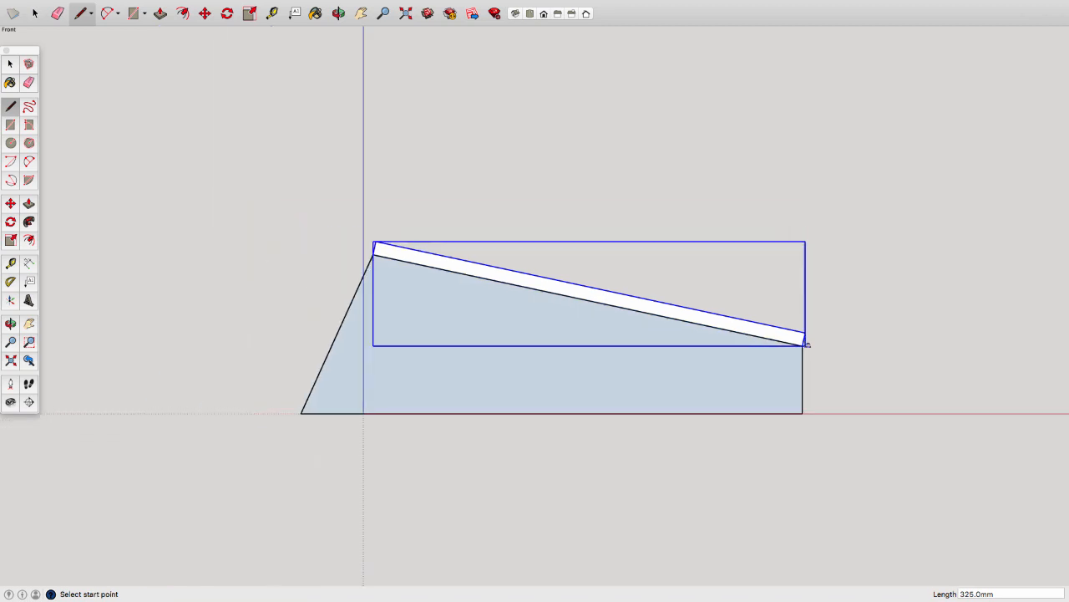
{"action": "key", "text": "space"}
{"action": "key", "text": "shift+super+a"}
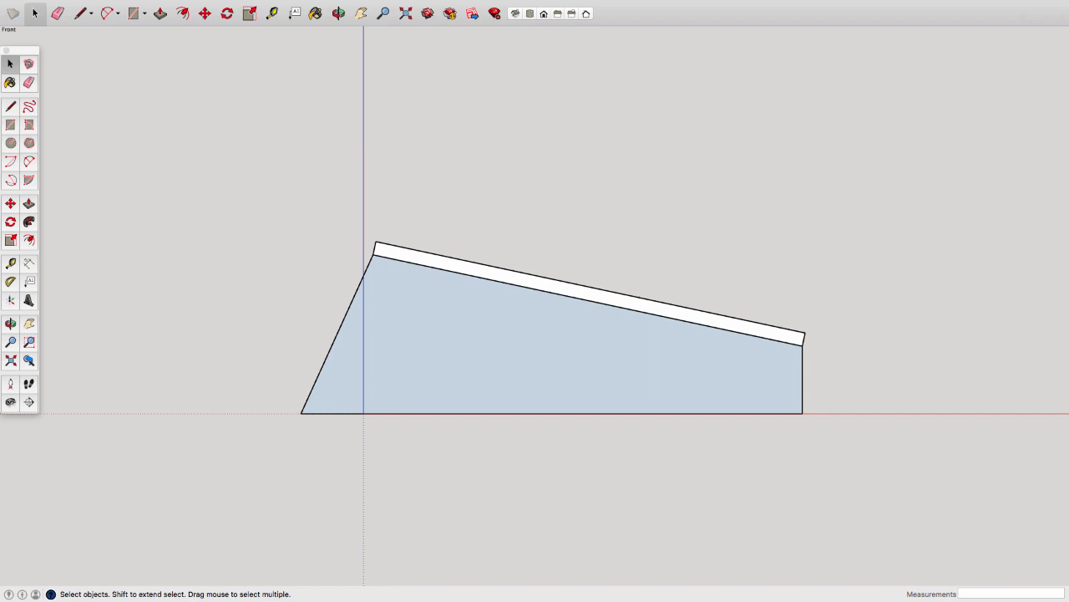
- Extend the profile 30 mm past the slab's lower end in line with its underside, close it down to the red axis and erase the dividing edge
{"action": "key", "text": "t"}
{"action": "key", "text": "l"}
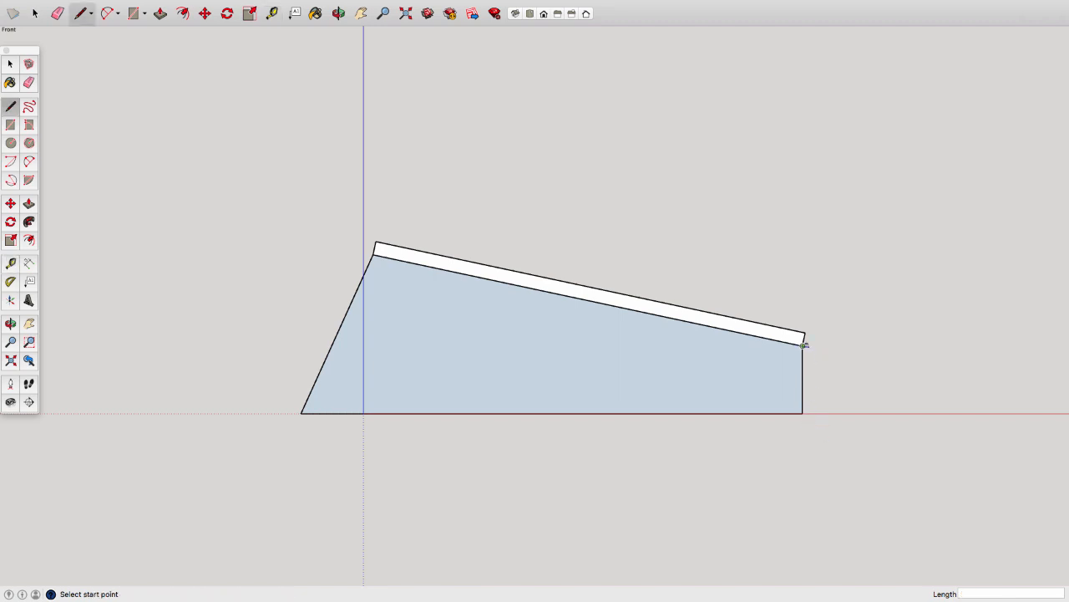
{"action": "left_click", "coordinate": [803, 345]}
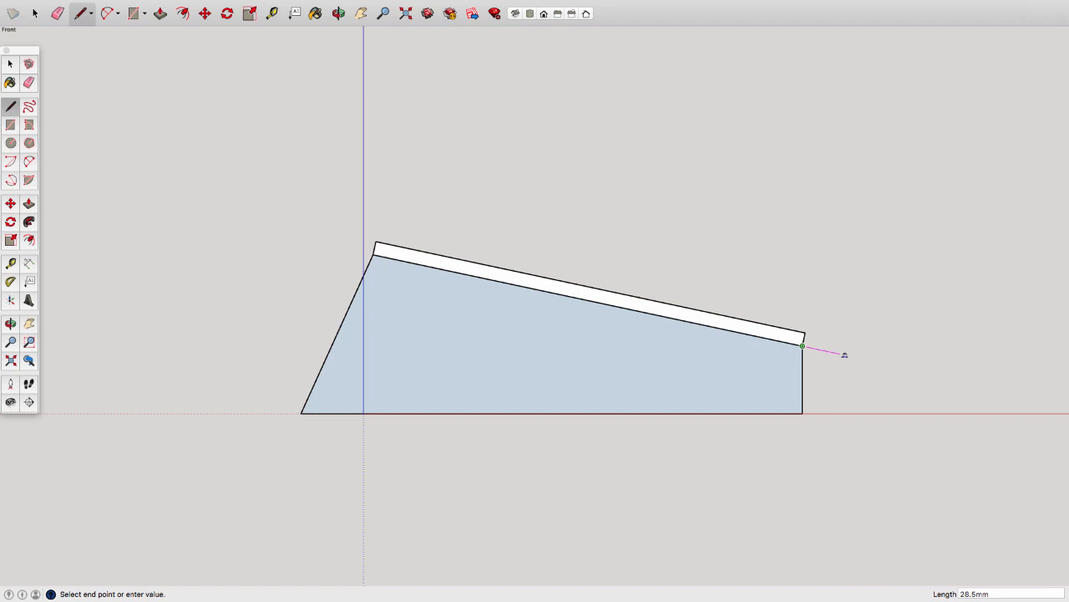
{"action": "type", "text": "30"}
{"action": "key", "text": "Return"}
{"action": "left_click", "coordinate": [842, 412]}
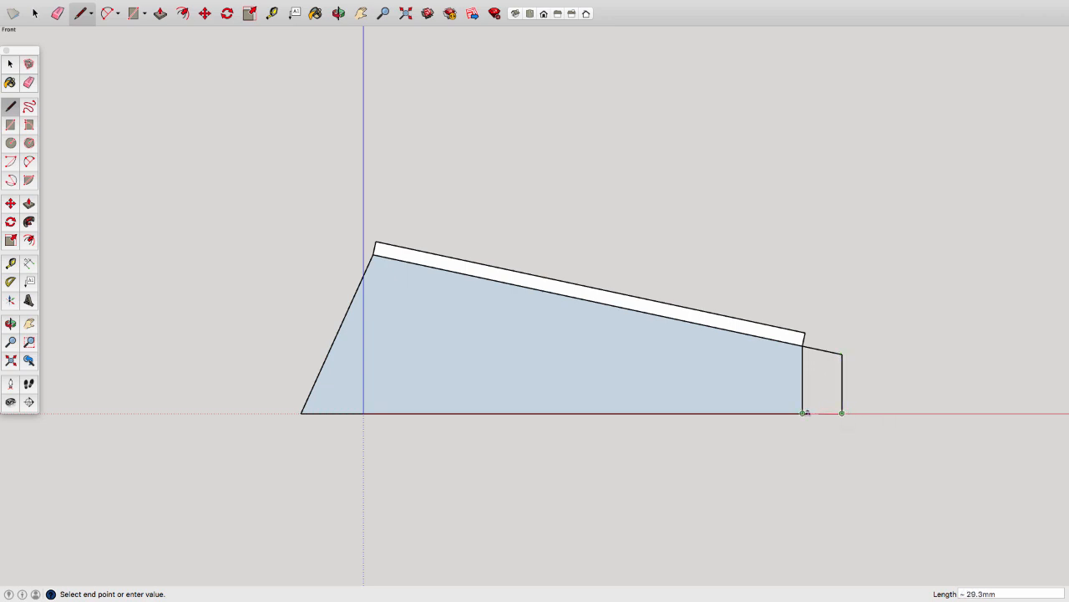
{"action": "left_click", "coordinate": [804, 413]}
{"action": "key", "text": "e"}
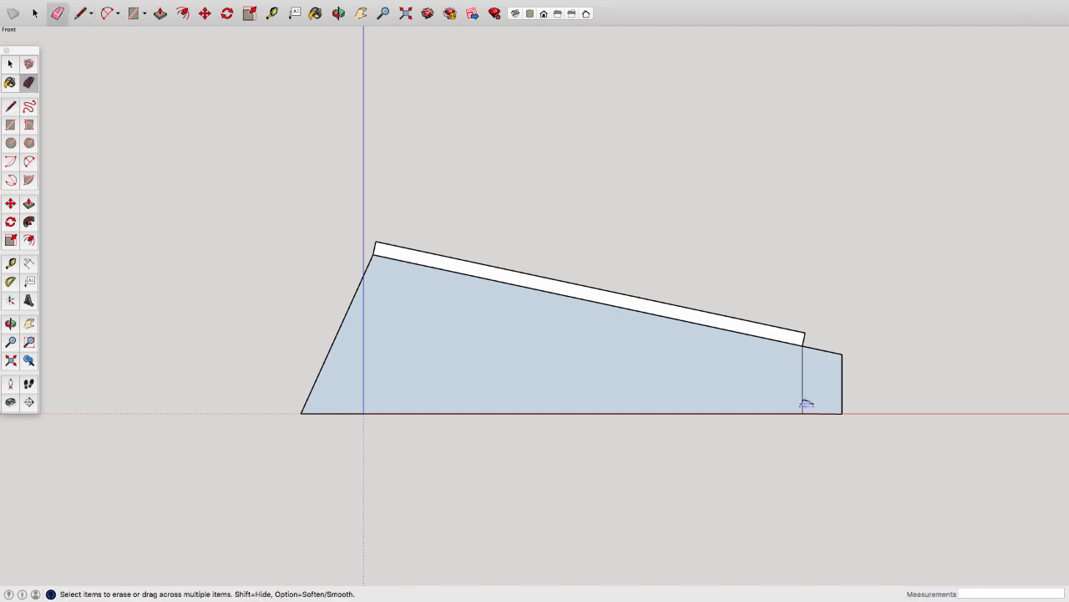
{"action": "left_click", "coordinate": [804, 403]}
- Round both corners of the profile's short vertical end with arcs meeting at its midpoint, lower radius about 22 mm, and erase the leftover corners
{"action": "key", "text": "a"}
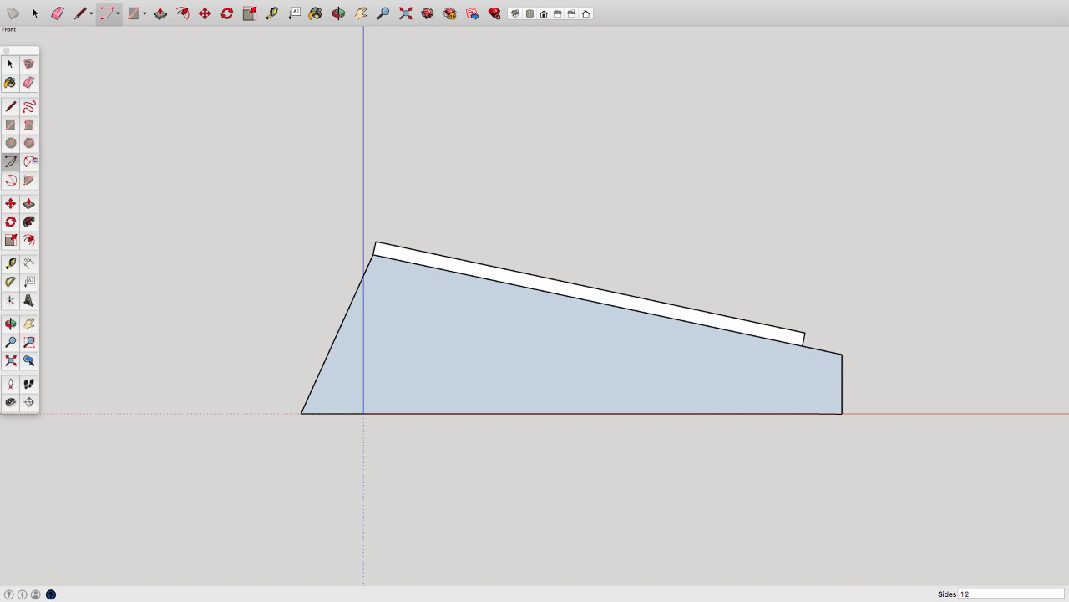
{"action": "left_click", "coordinate": [30, 161]}
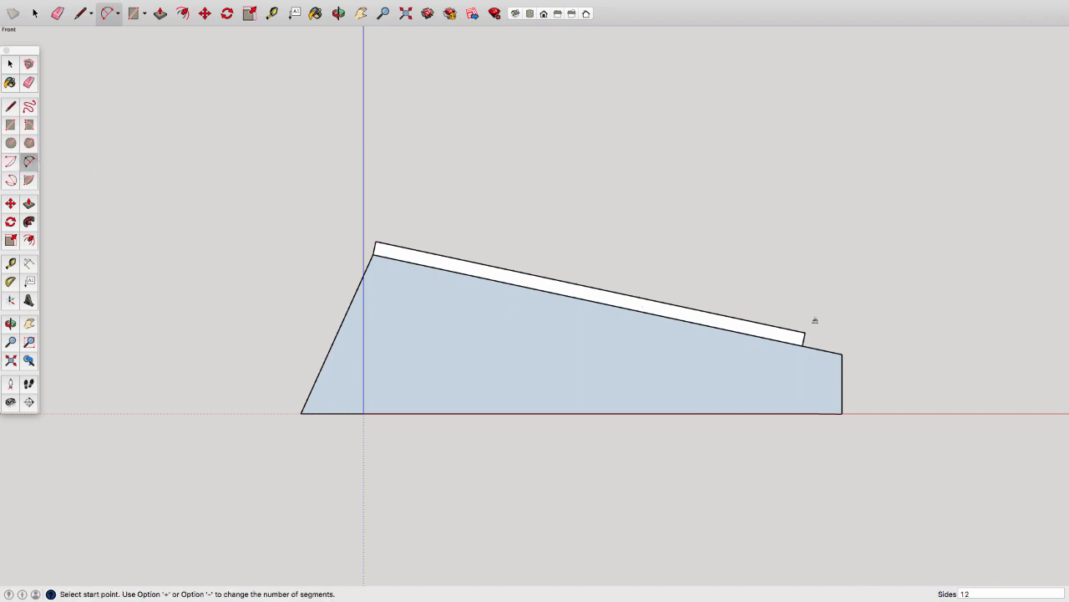
{"action": "left_click", "coordinate": [842, 385]}
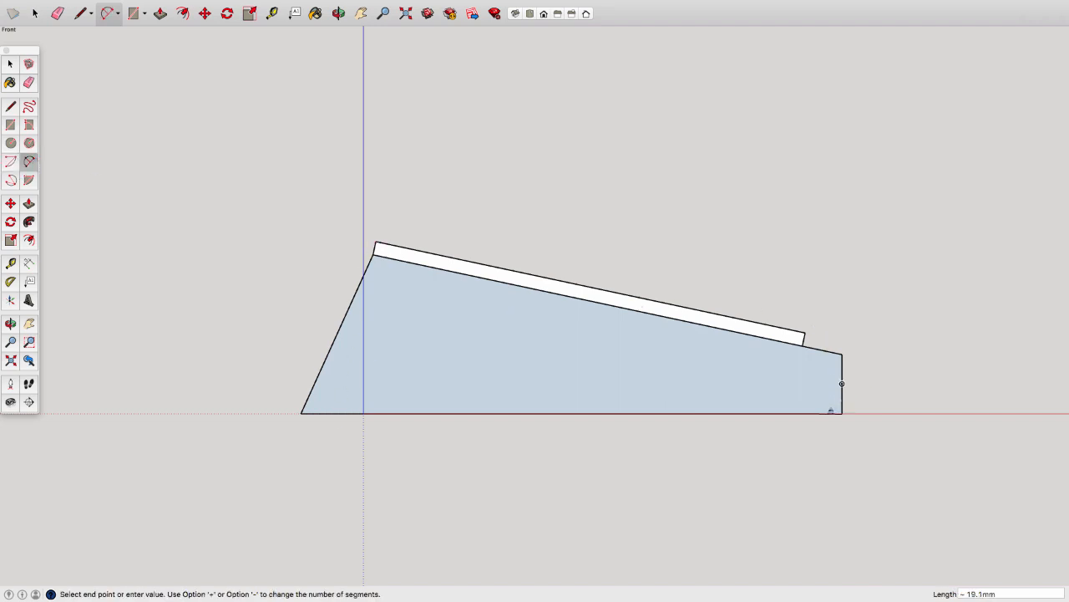
{"action": "left_click", "coordinate": [812, 413]}
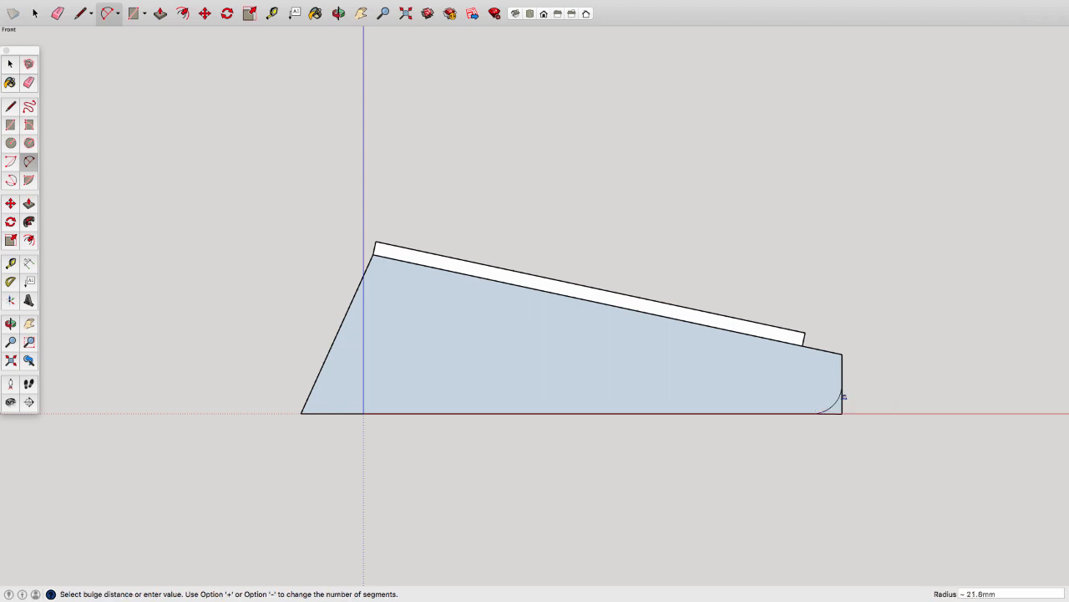
{"action": "left_click", "coordinate": [842, 386]}
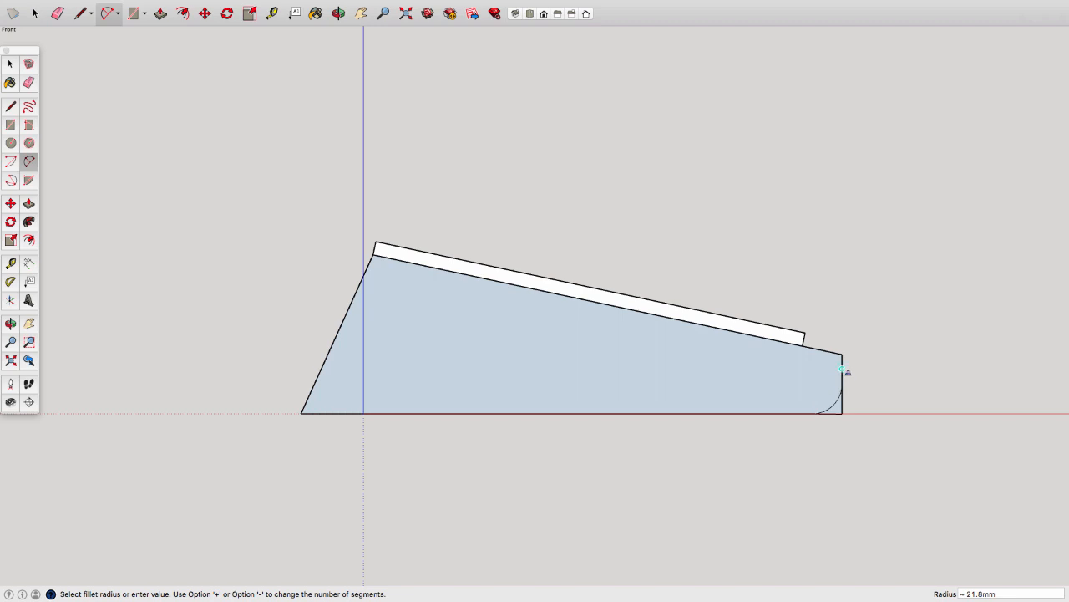
{"action": "left_click", "coordinate": [843, 383]}
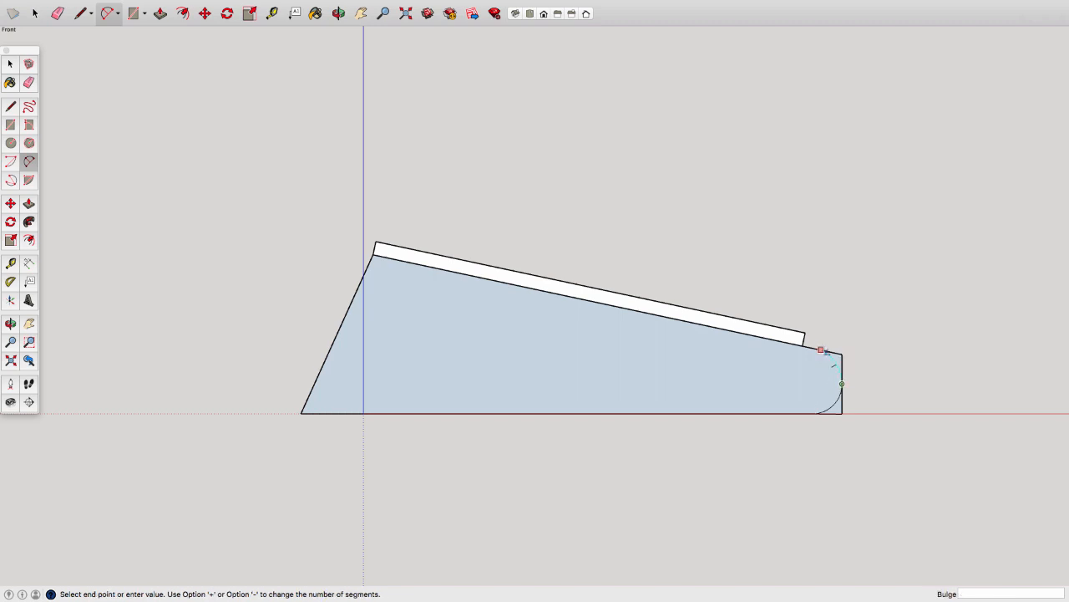
{"action": "left_click", "coordinate": [823, 350]}
{"action": "left_click", "coordinate": [838, 365]}
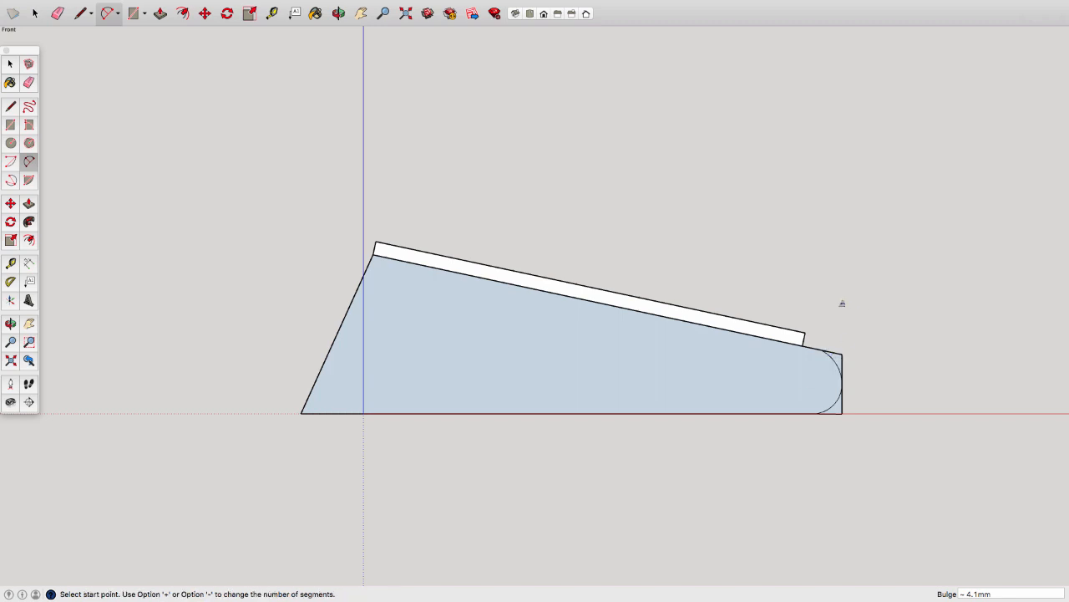
{"action": "key", "text": "e"}
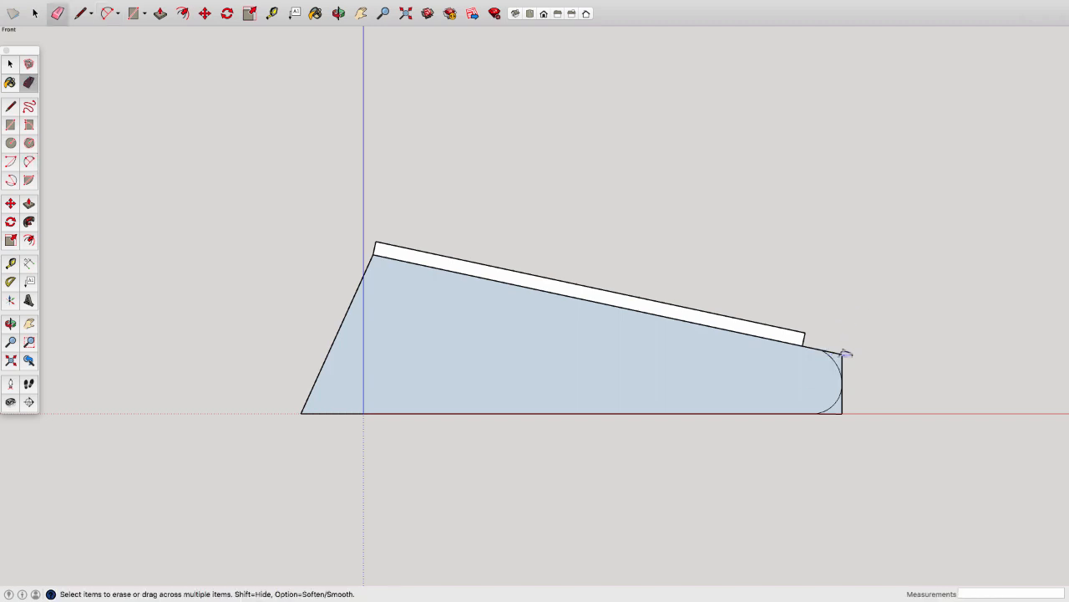
{"action": "left_click_drag", "start_coordinate": [844, 357], "coordinate": [846, 415]}
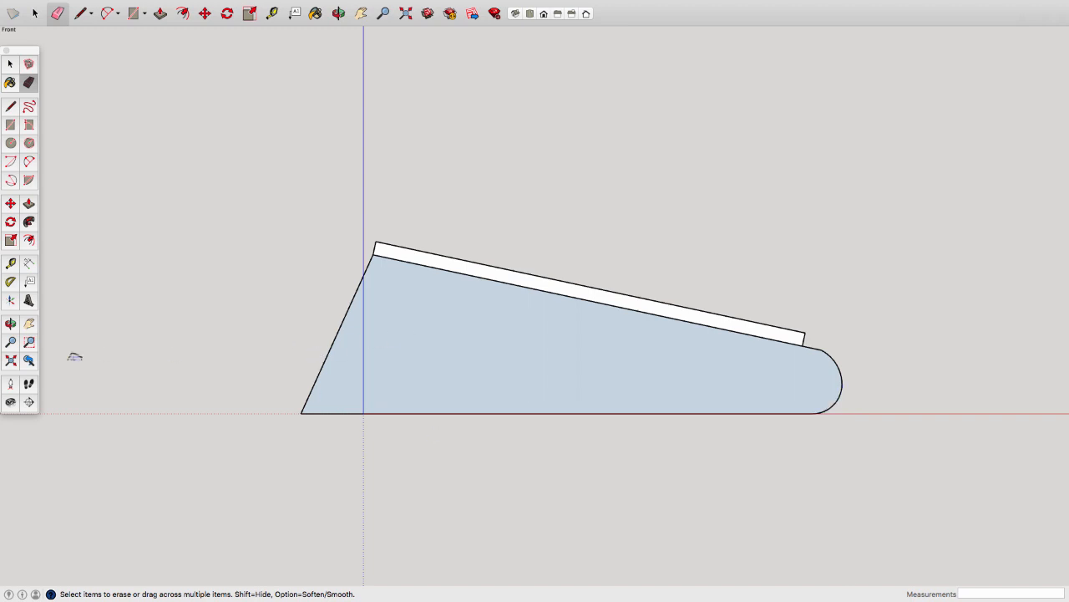
- Draw an outward arc with a bulge of about 40 mm over the profile's tall slanted end and erase the straight edge
{"action": "key", "text": "a"}
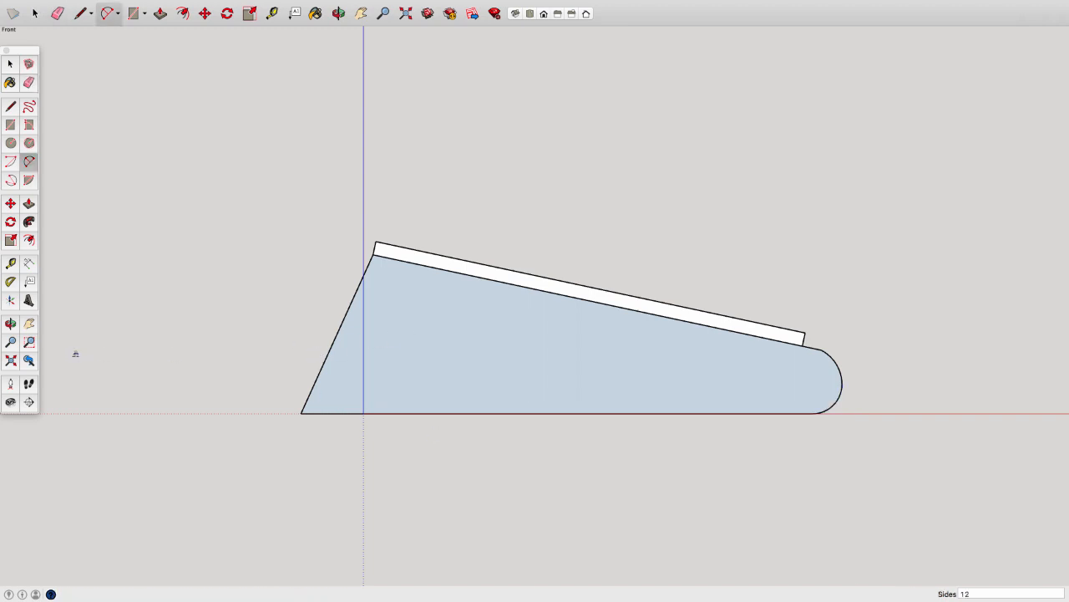
{"action": "left_click", "coordinate": [301, 413]}
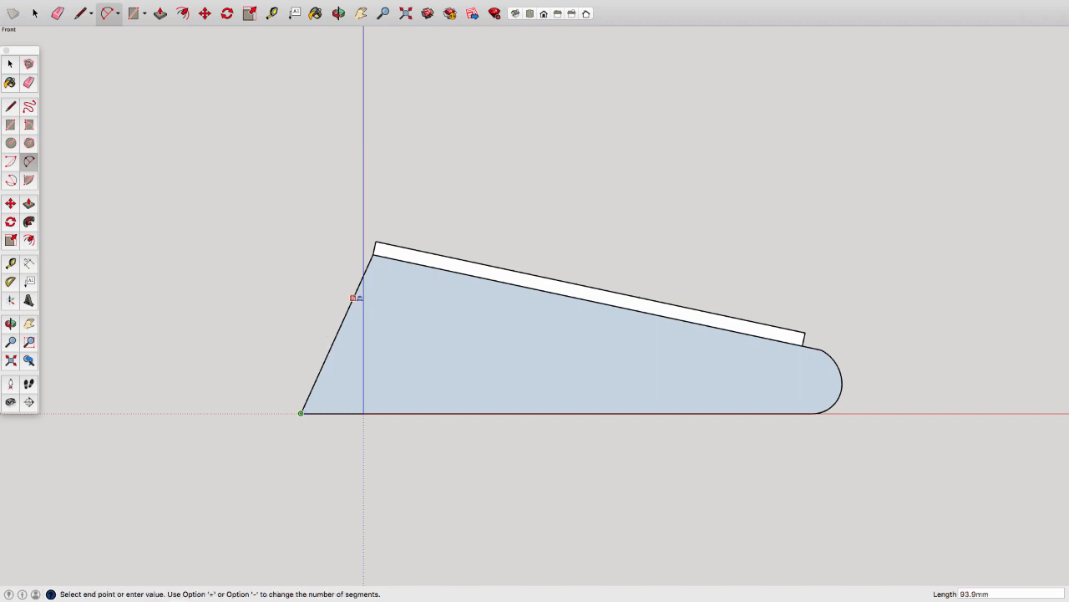
{"action": "left_click", "coordinate": [373, 255]}
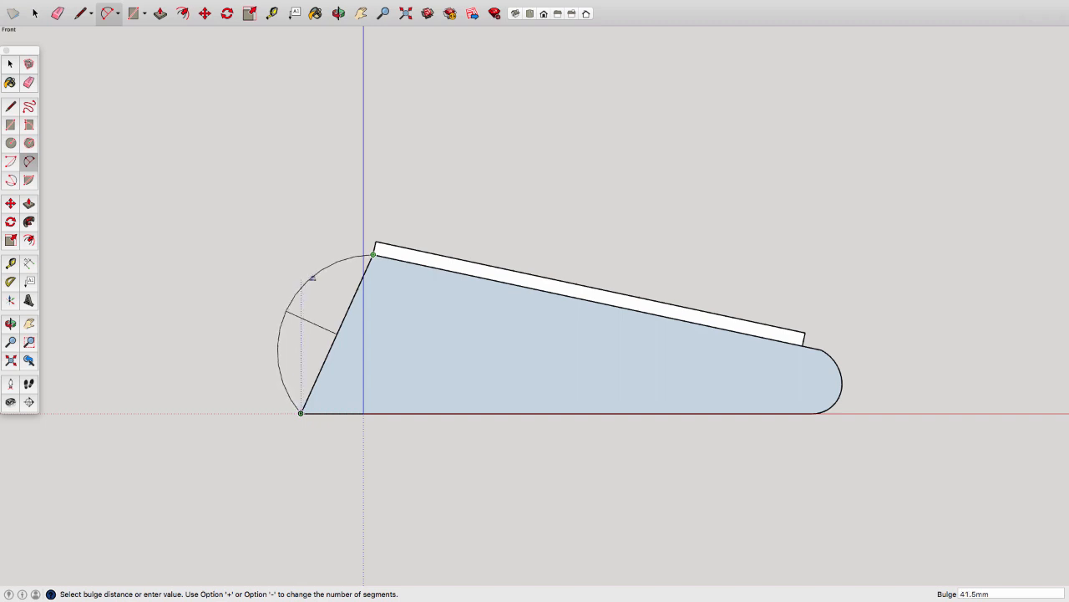
{"action": "left_click", "coordinate": [317, 282]}
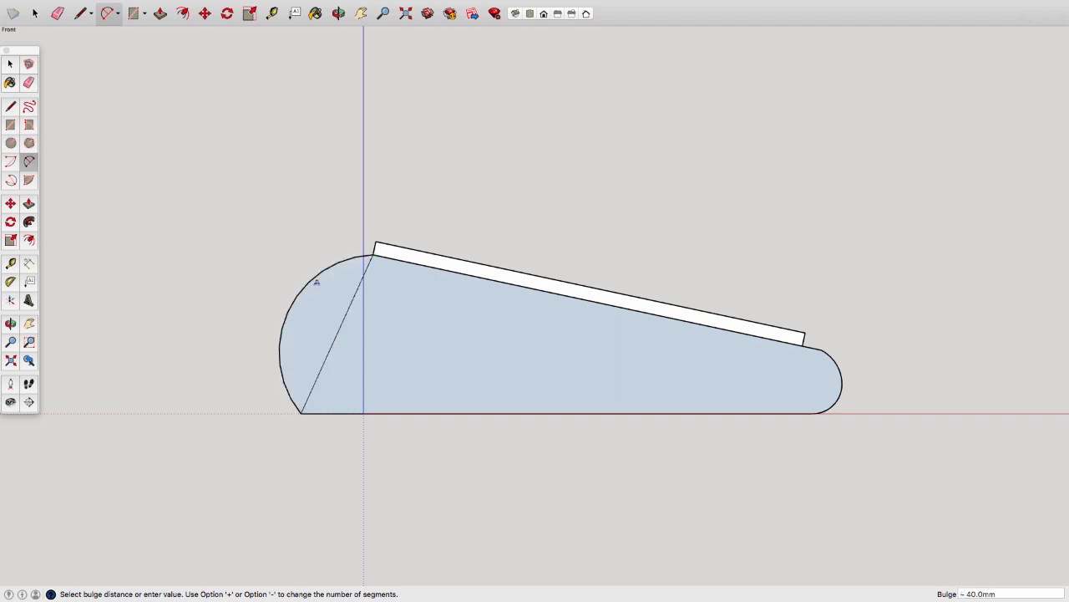
{"action": "key", "text": "e"}
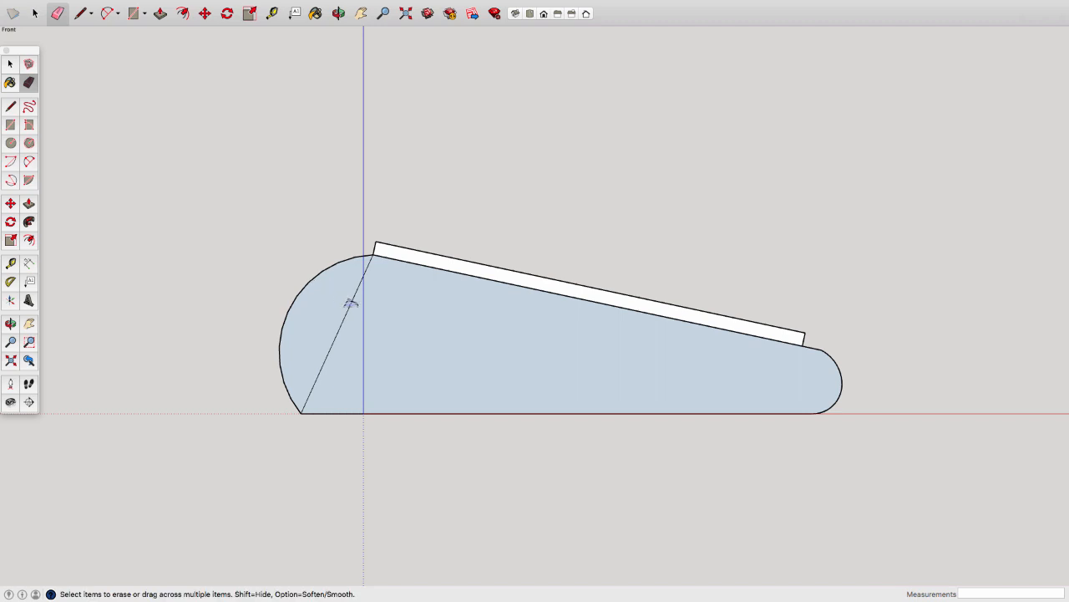
{"action": "left_click", "coordinate": [354, 305]}
- Draw two downward foot arcs on the profile's base line, one starting at each end, both with a bulge of about 16 mm
{"action": "left_click", "coordinate": [107, 14]}
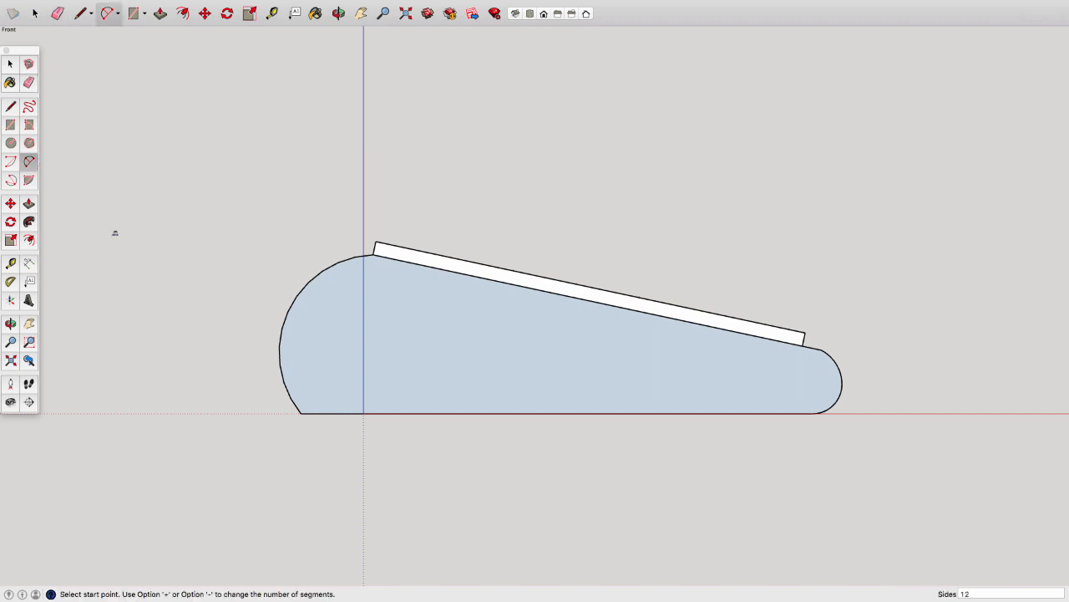
{"action": "left_click", "coordinate": [300, 413]}
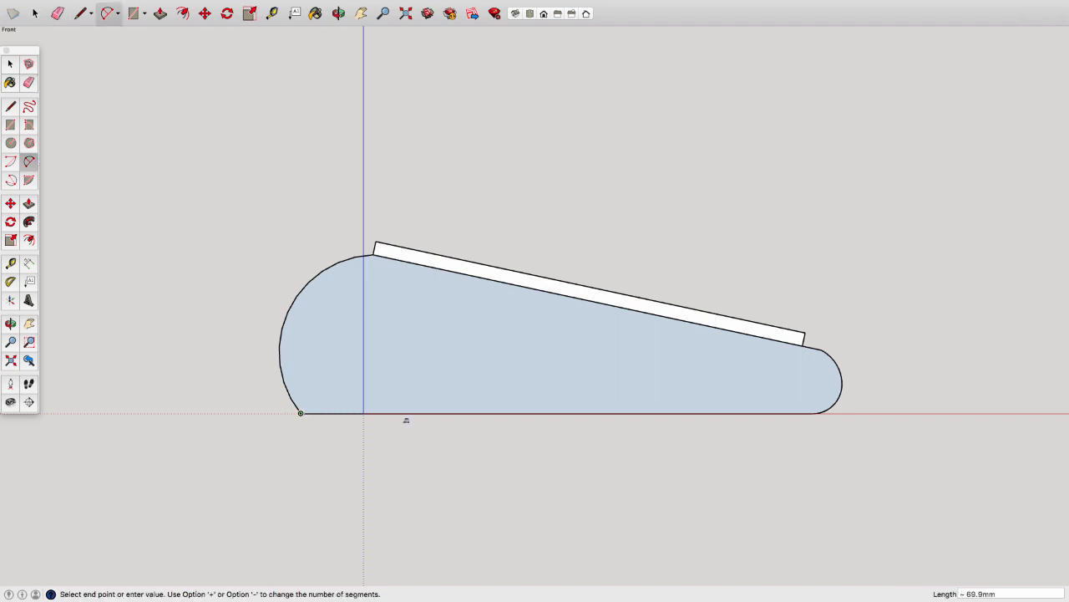
{"action": "left_click", "coordinate": [455, 412]}
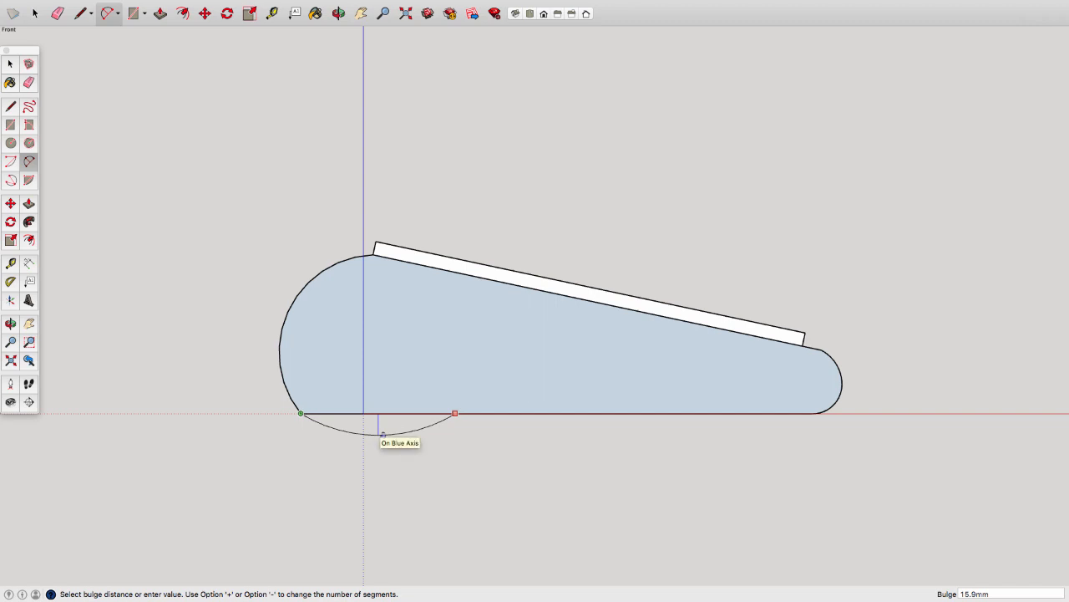
{"action": "left_click", "coordinate": [382, 435]}
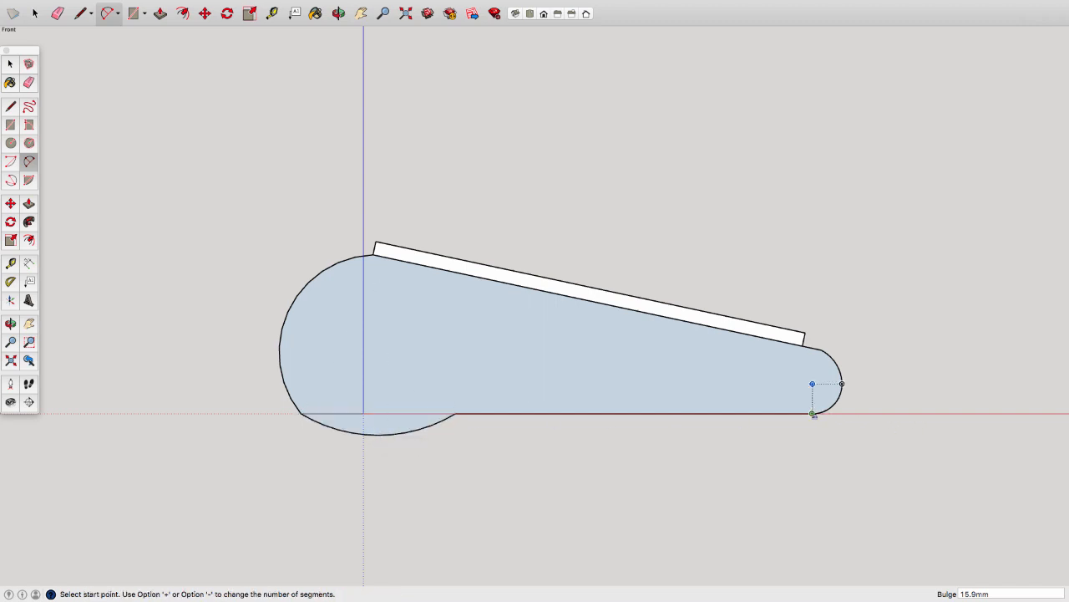
{"action": "left_click", "coordinate": [812, 413]}
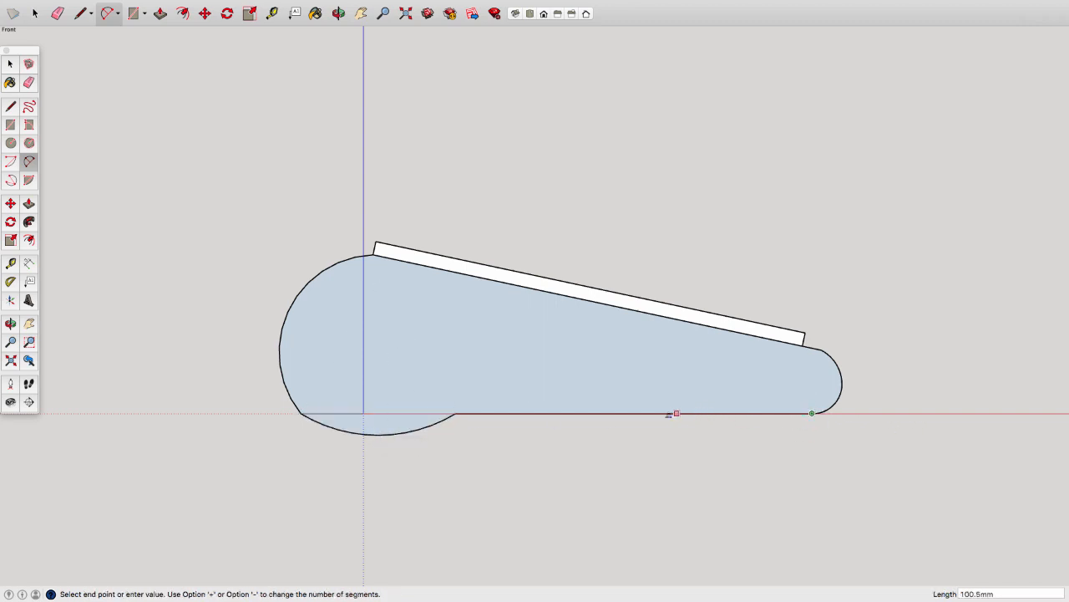
{"action": "left_click", "coordinate": [628, 412]}
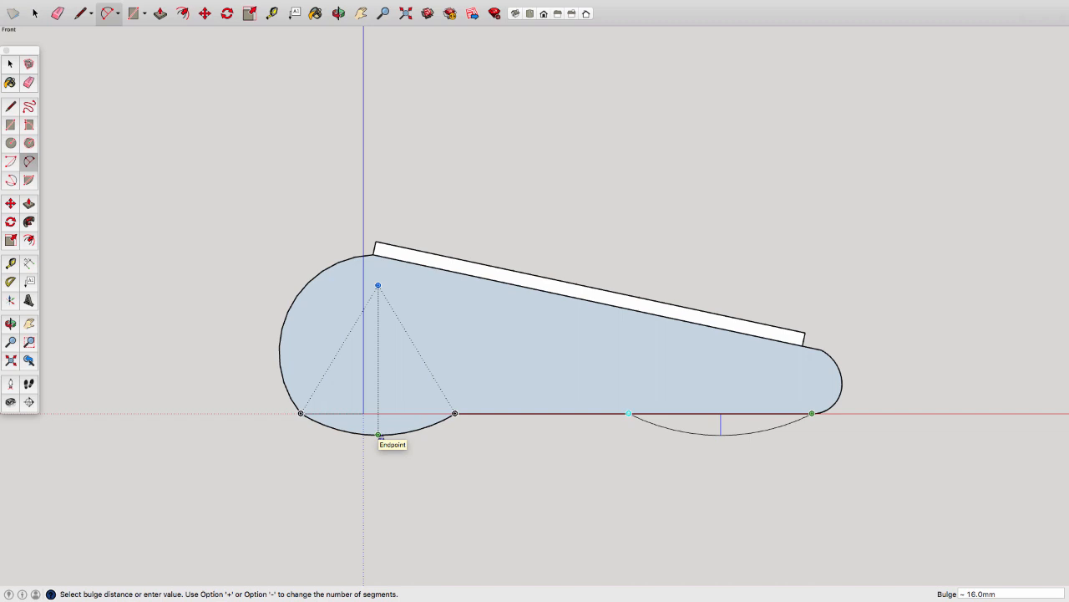
{"action": "left_click", "coordinate": [378, 435]}
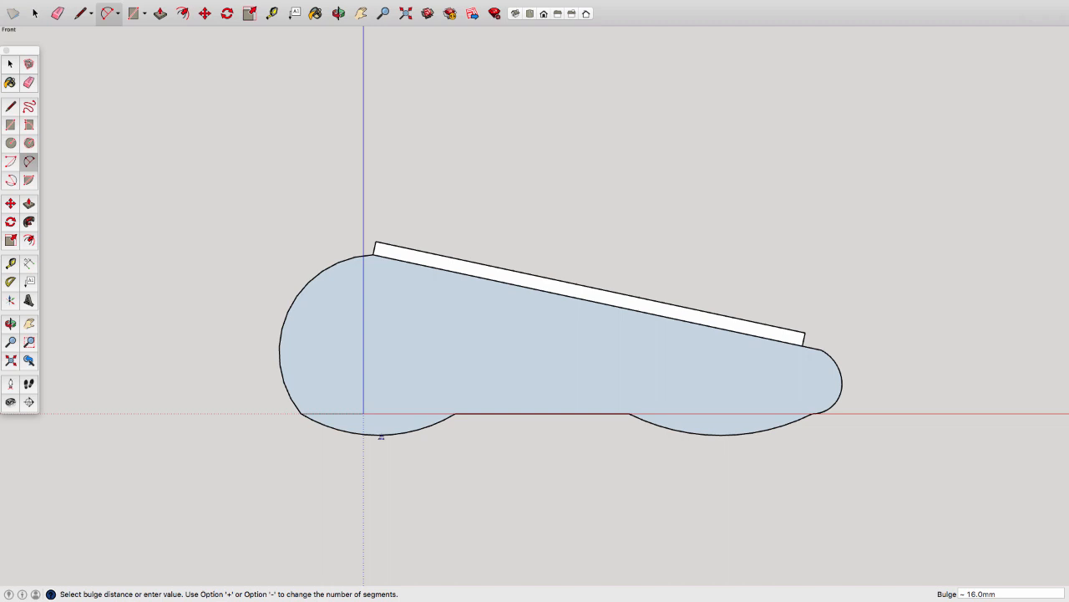
- Complete the second foot arc with a bulge of about 16 mm and erase the base-line segments separating both feet from the profile
{"action": "left_click", "coordinate": [381, 435]}
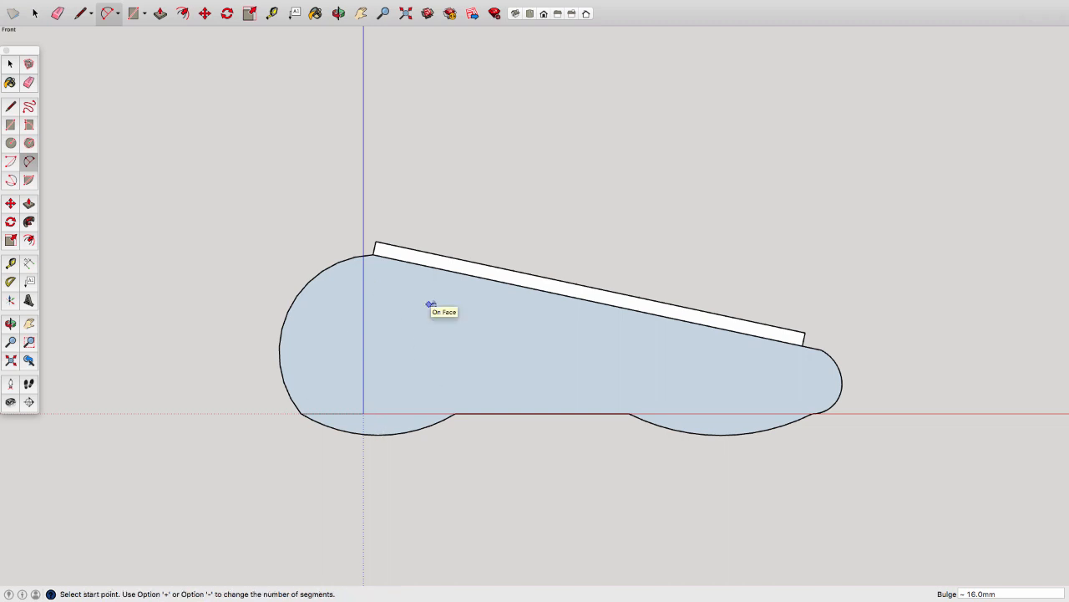
{"action": "left_click", "coordinate": [515, 13]}
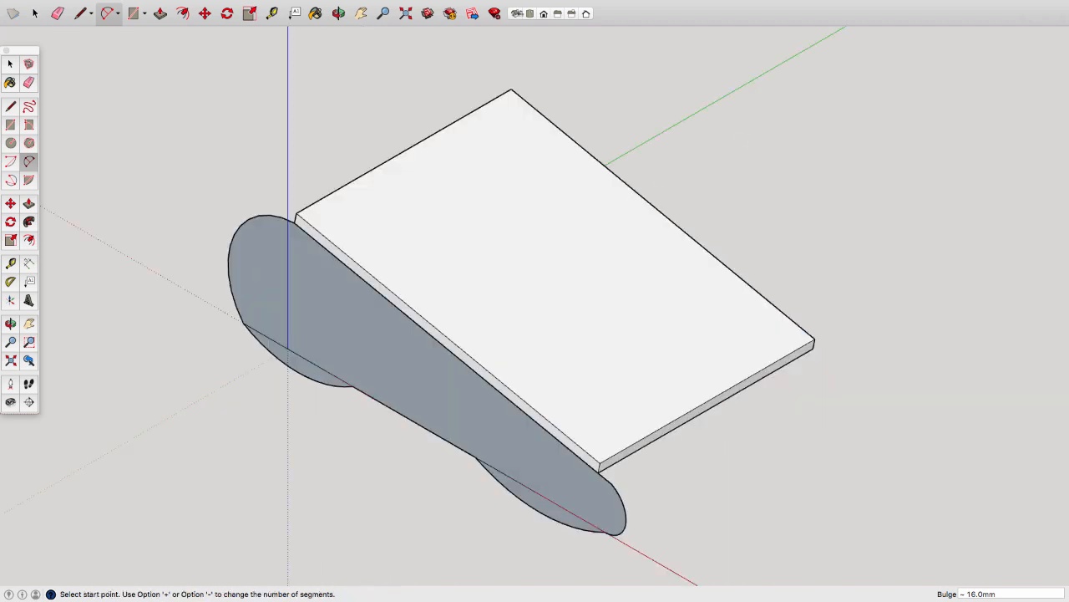
{"action": "key", "text": "e"}
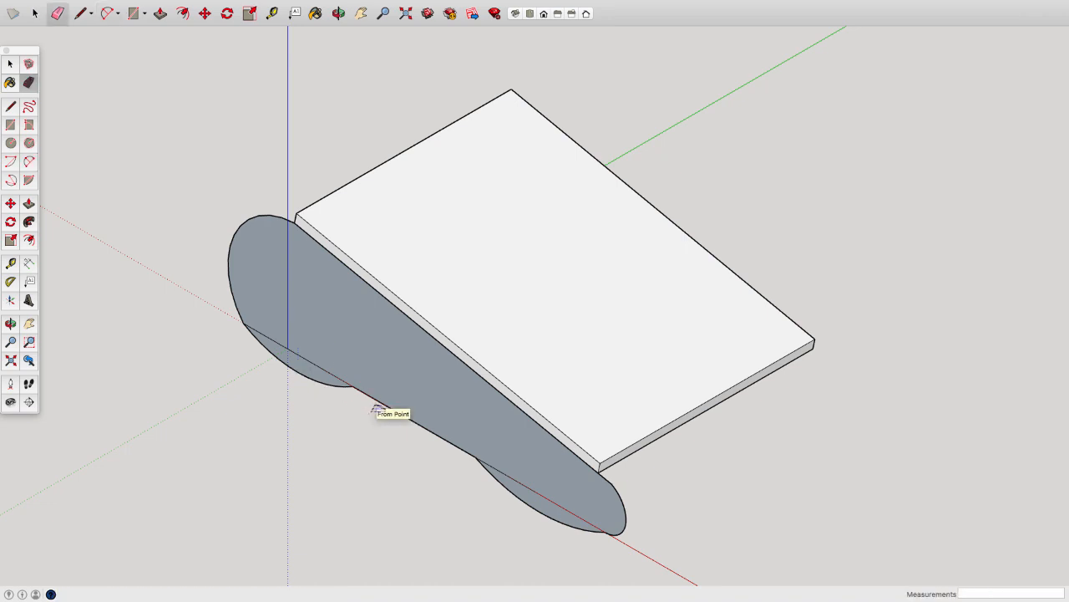
{"action": "left_click", "coordinate": [333, 374]}
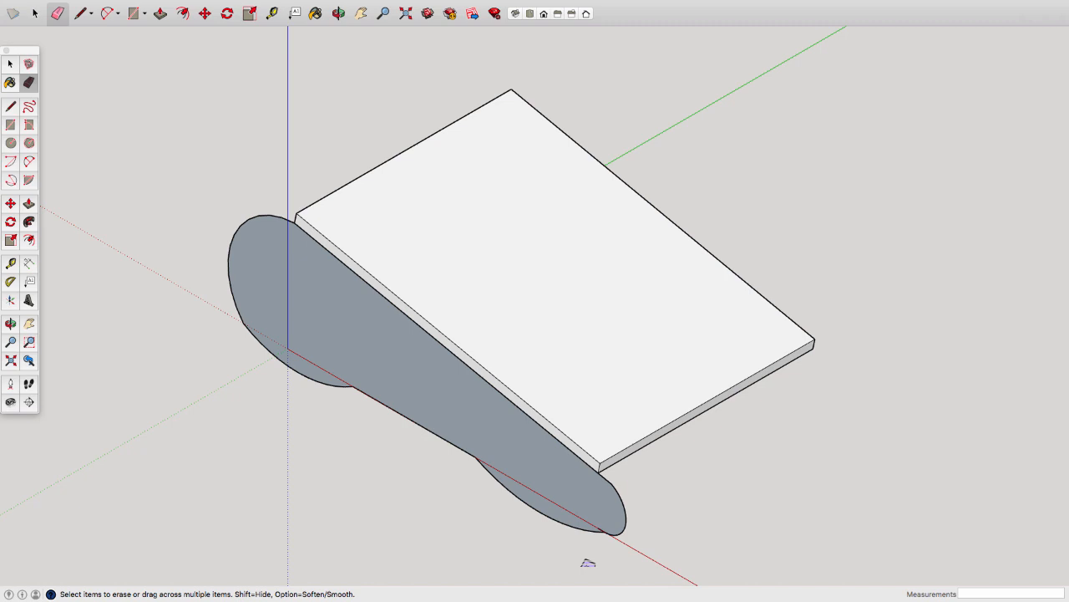
- Push/pull the side profile 225 mm beneath the slab, up to the slab's far edge
{"action": "key", "text": "r"}
{"action": "key", "text": "p"}
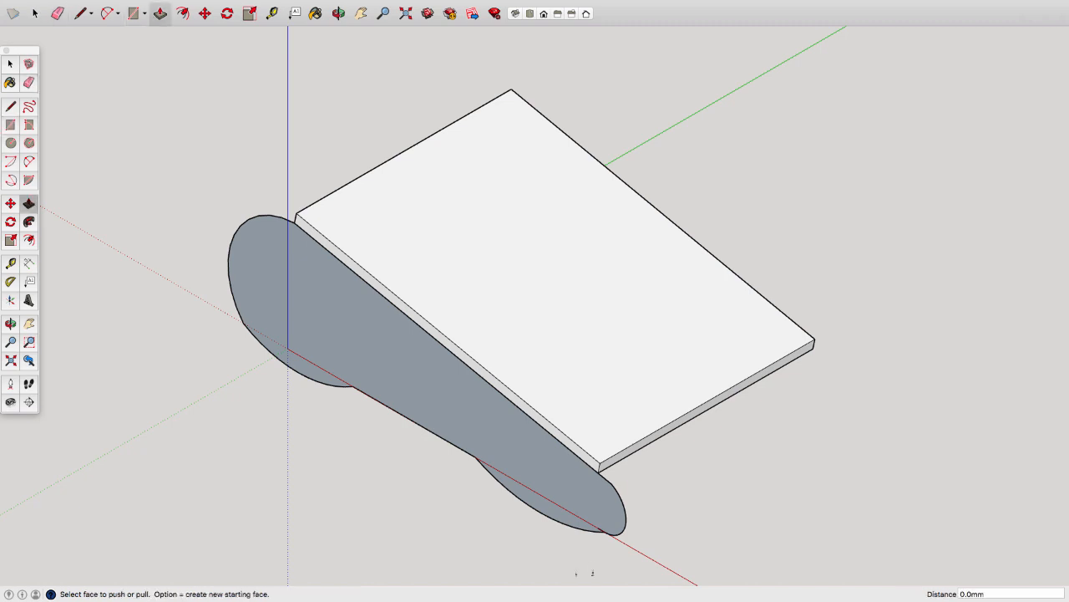
{"action": "left_click_drag", "start_coordinate": [489, 426], "coordinate": [758, 294]}
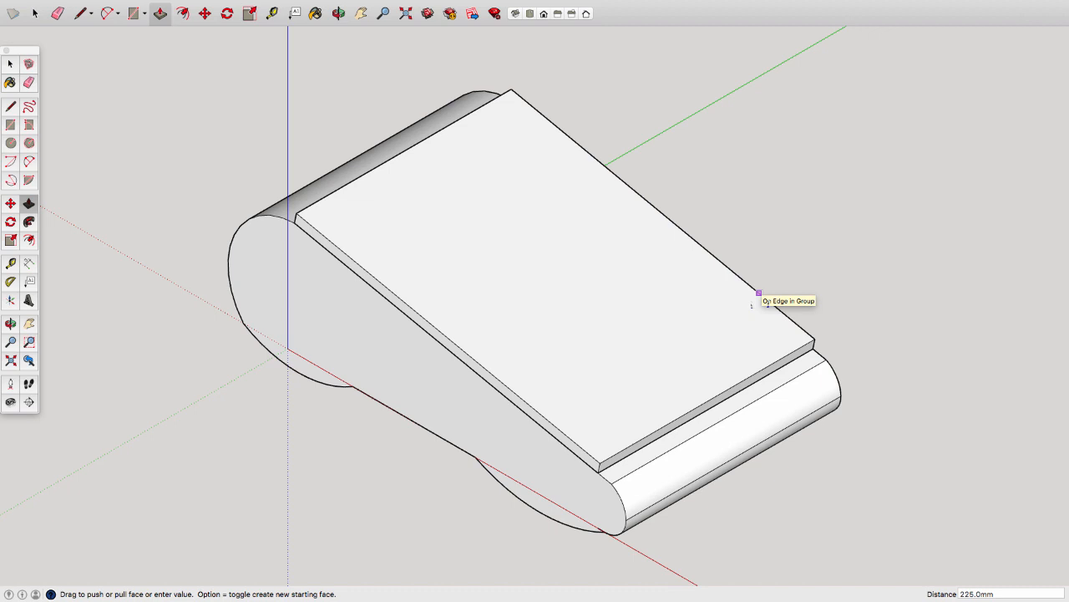
{"action": "left_click_drag", "start_coordinate": [759, 294], "coordinate": [776, 308]}
- Extend both side faces of the stand body outward by 20 mm beyond the slab's edges
{"action": "left_click_drag", "start_coordinate": [484, 429], "coordinate": [457, 443]}
{"action": "type", "text": "20"}
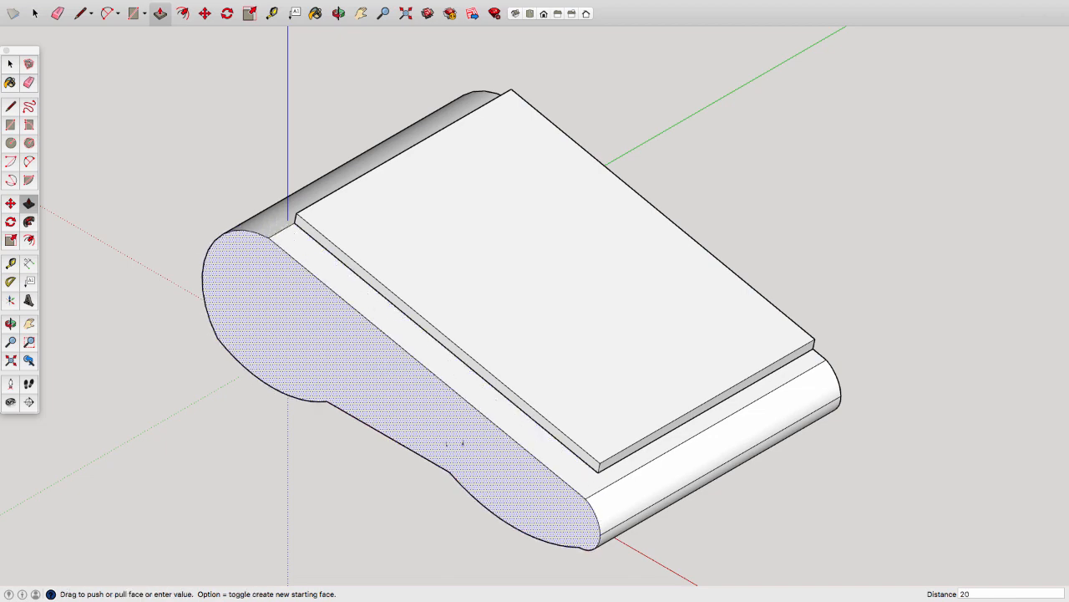
{"action": "key", "text": "Return"}
{"action": "middle_click_drag", "start_coordinate": [455, 442], "coordinate": [52, 413]}
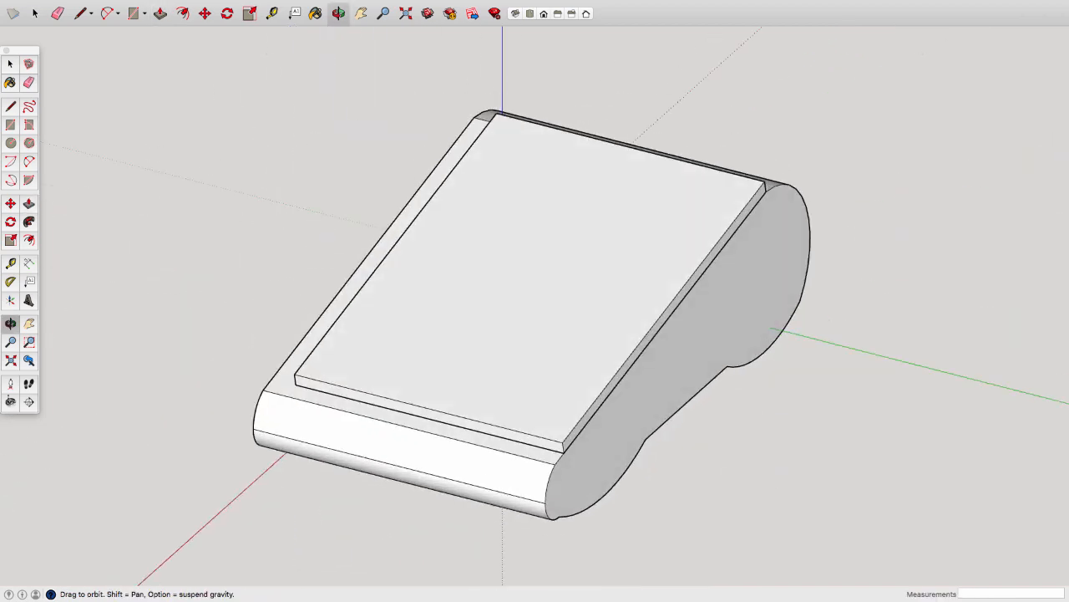
{"action": "left_click", "coordinate": [669, 402]}
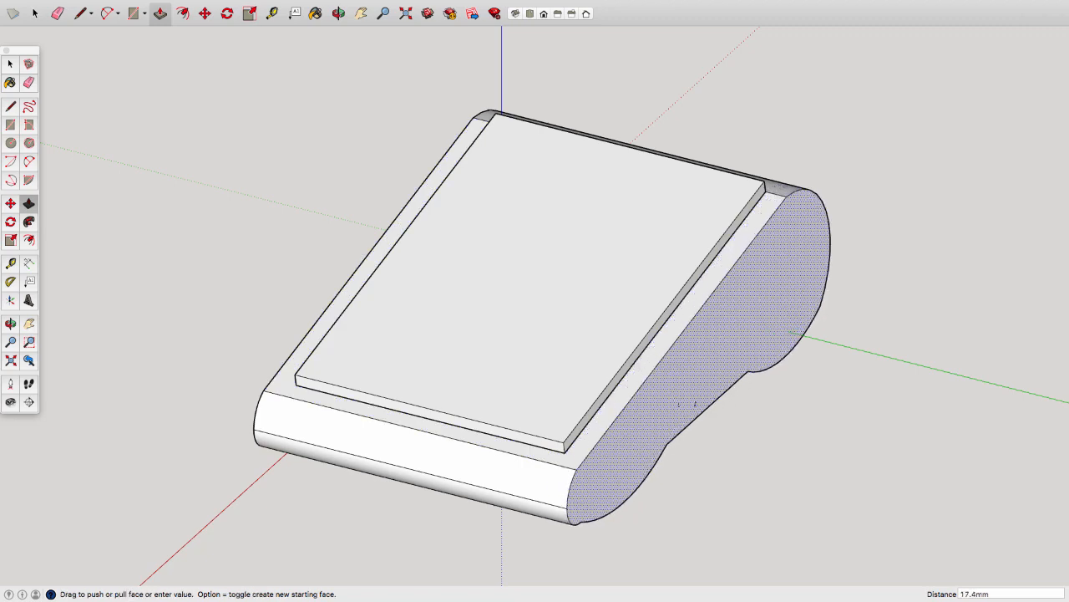
{"action": "type", "text": "20"}
{"action": "key", "text": "Return"}
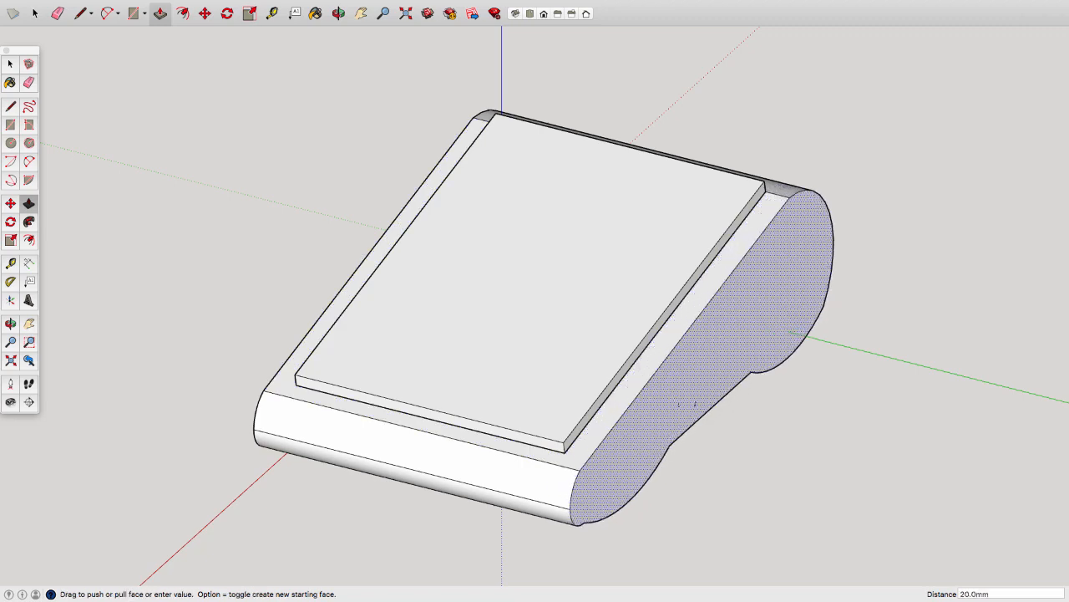
{"action": "middle_click_drag", "start_coordinate": [685, 403], "coordinate": [953, 382]}
{"action": "middle_click_drag", "start_coordinate": [100, 346], "coordinate": [1023, 185]}
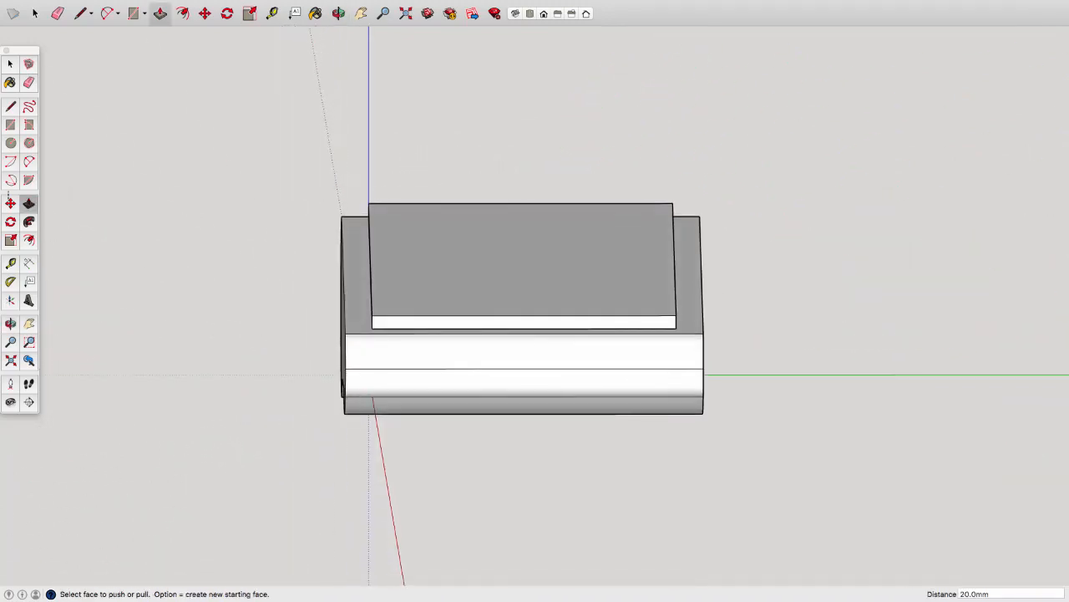
{"action": "middle_click_drag", "start_coordinate": [819, 233], "coordinate": [413, 335]}
{"action": "left_click", "coordinate": [818, 5]}
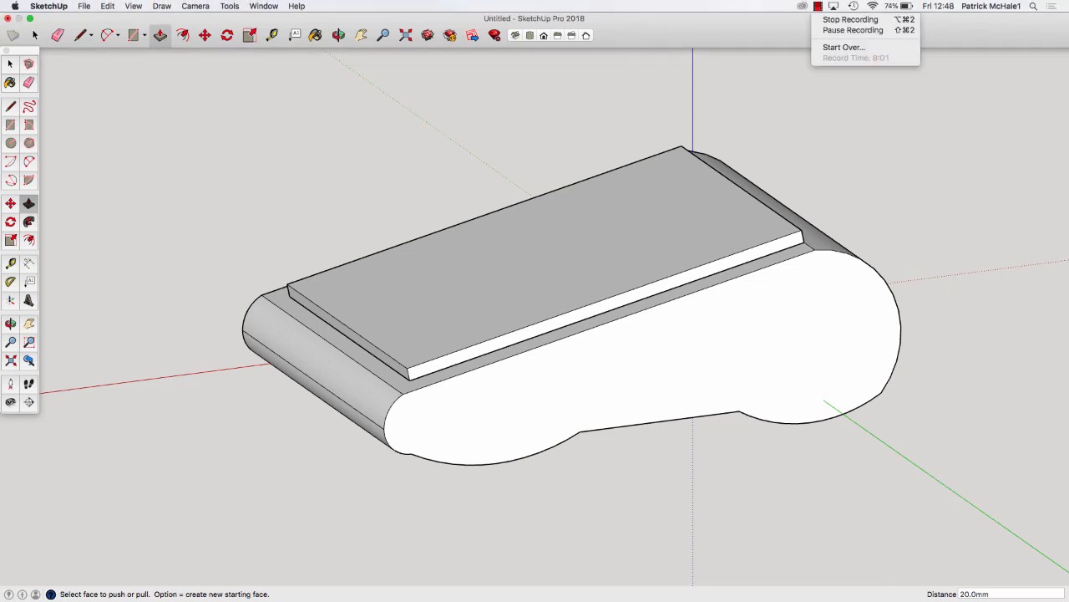